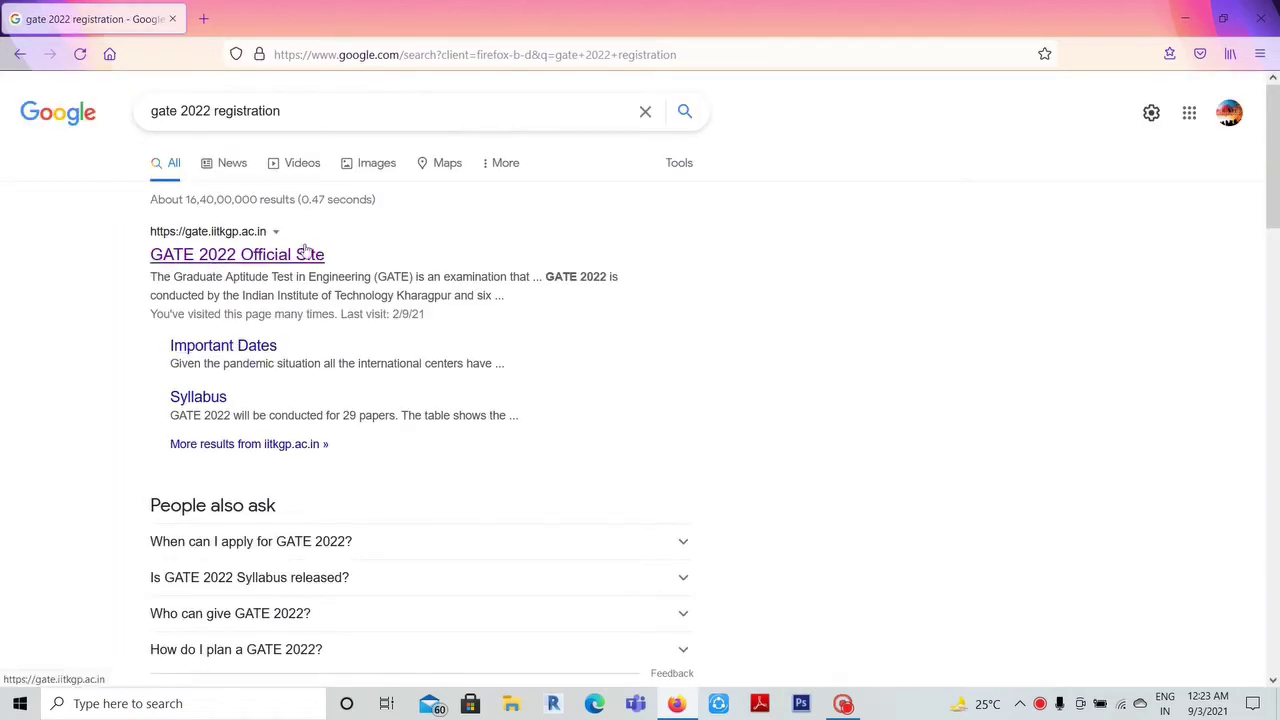
- Open the GATE 2022 Official Site result from the 'gate 2022 registration' search
click(240, 244)
- Start the GATE 2022 online application and dismiss the Important Instructions notice
click(257, 252)
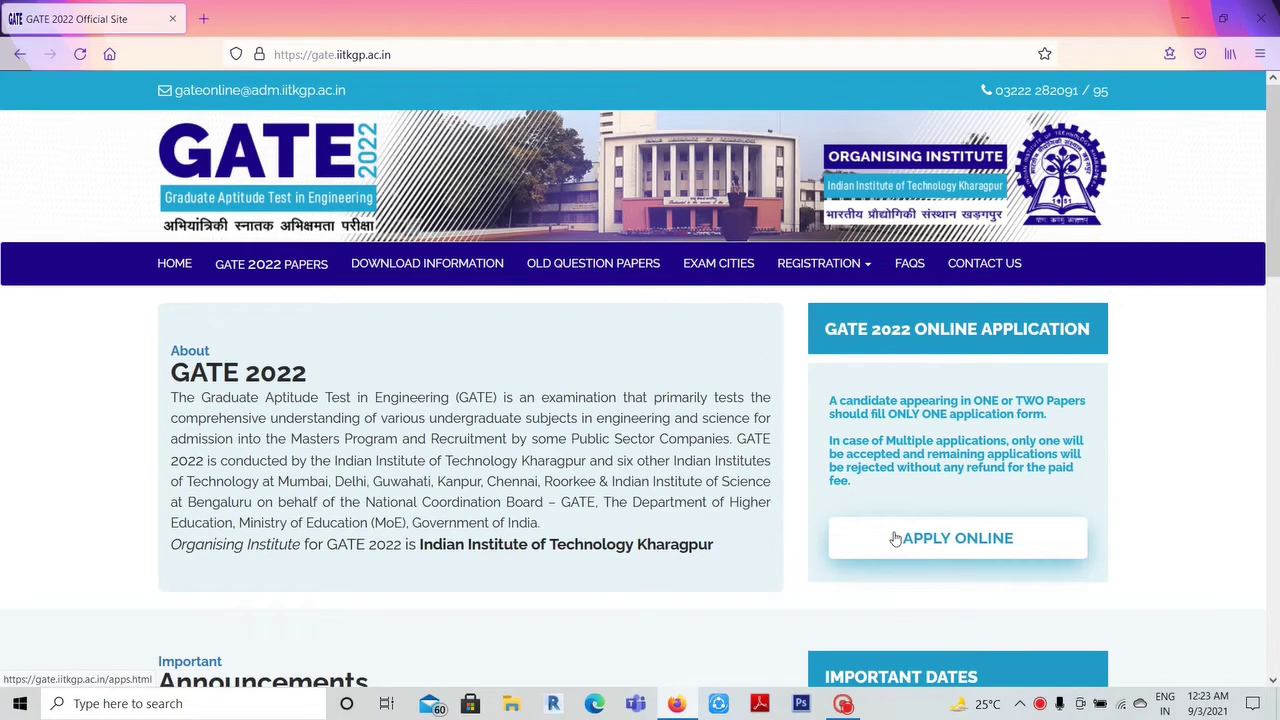
click(969, 544)
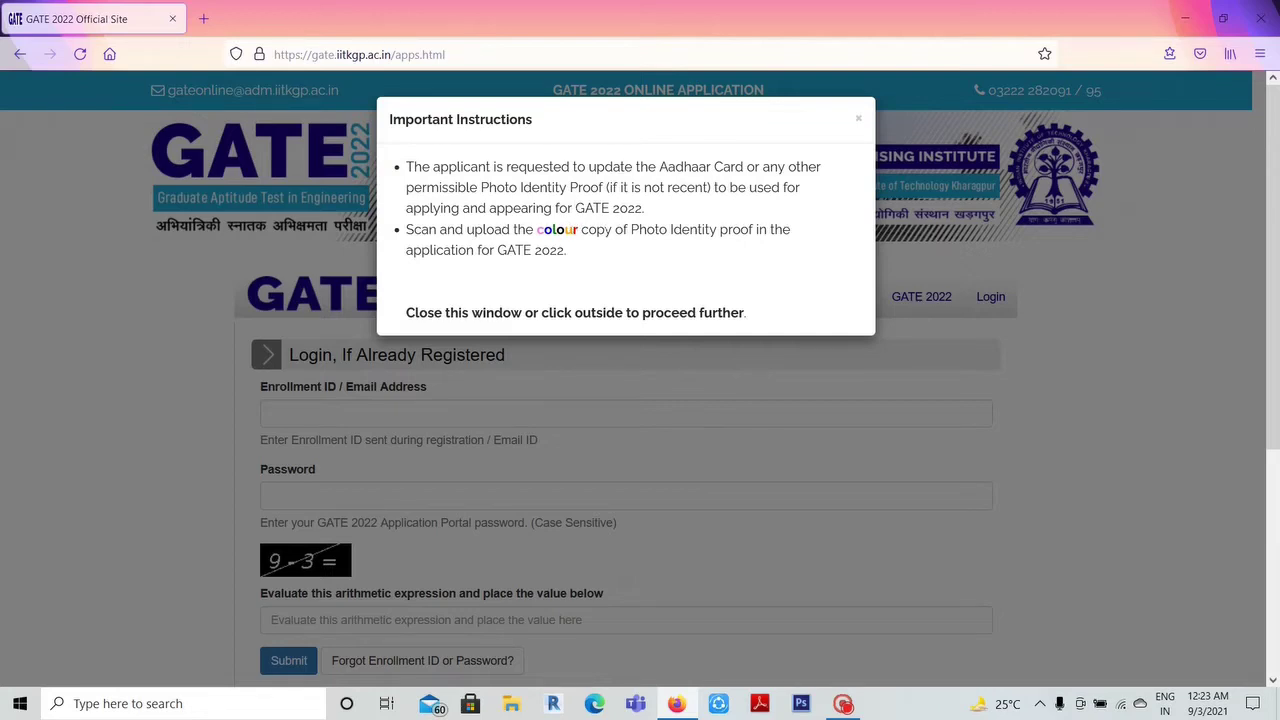
click(858, 123)
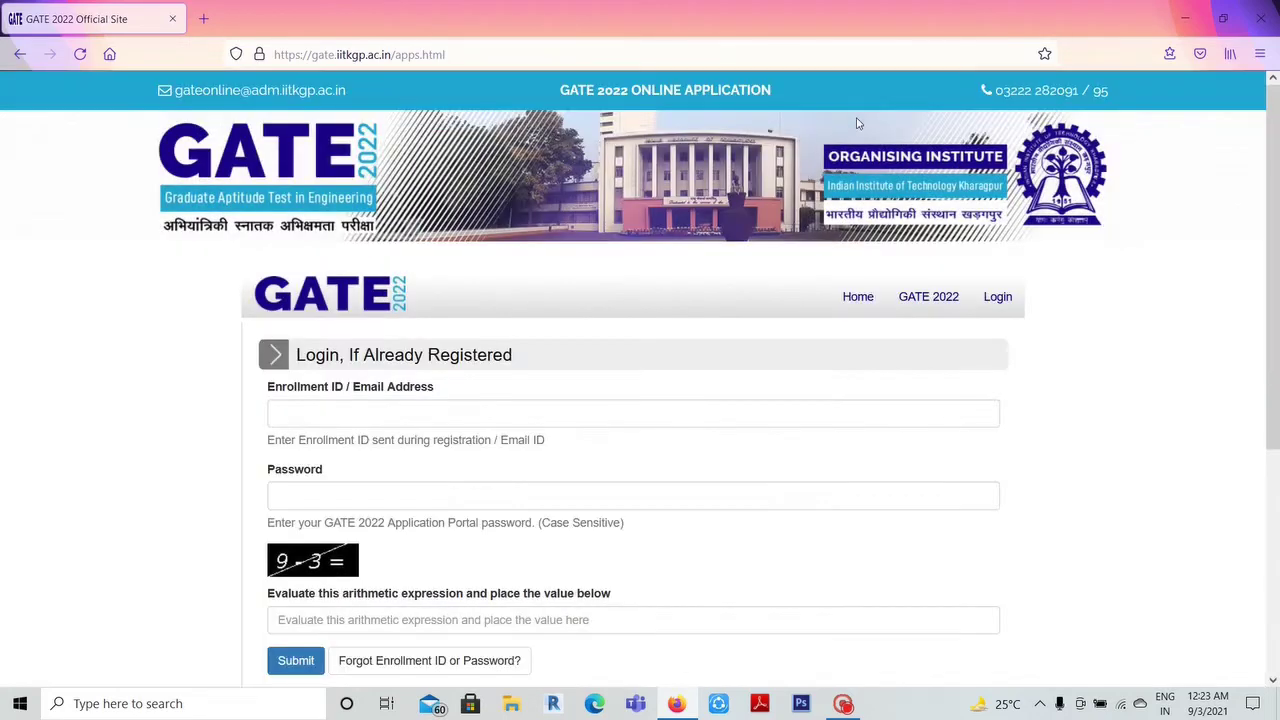
scroll(425, 625, down, 2)
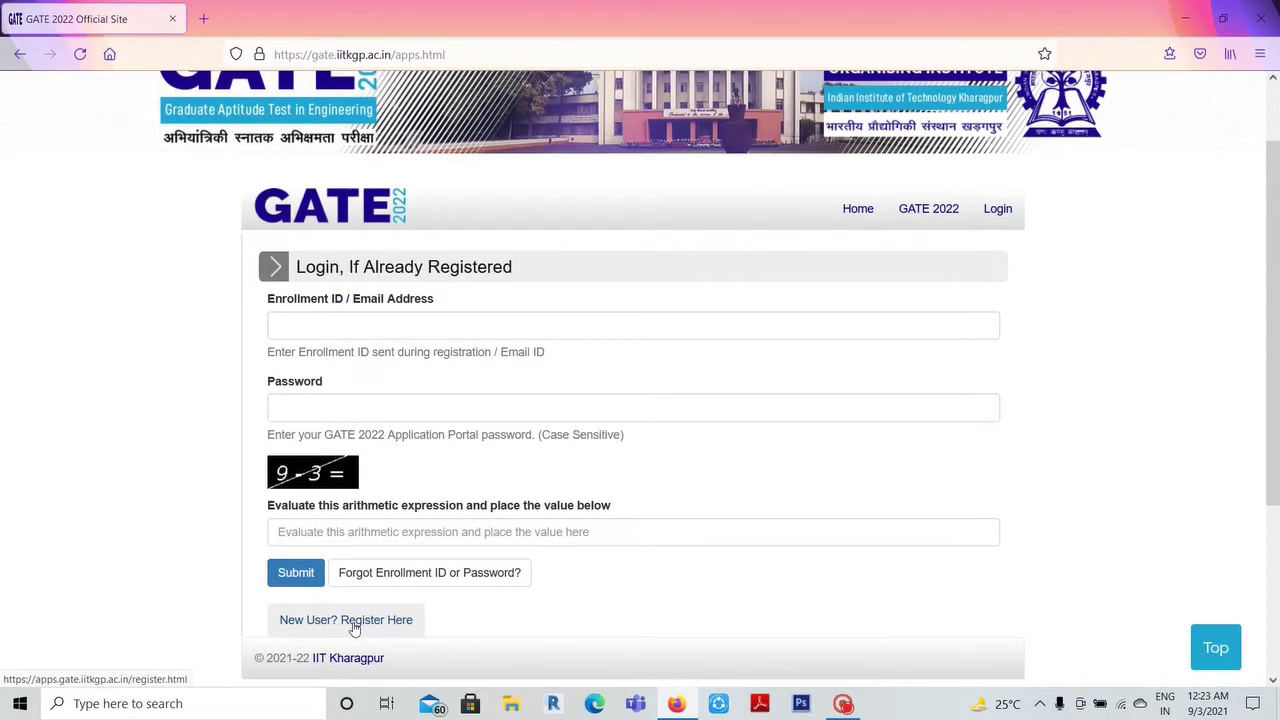
- Register as a new user, entering the candidate's first, middle and surname and confirming them
click(354, 627)
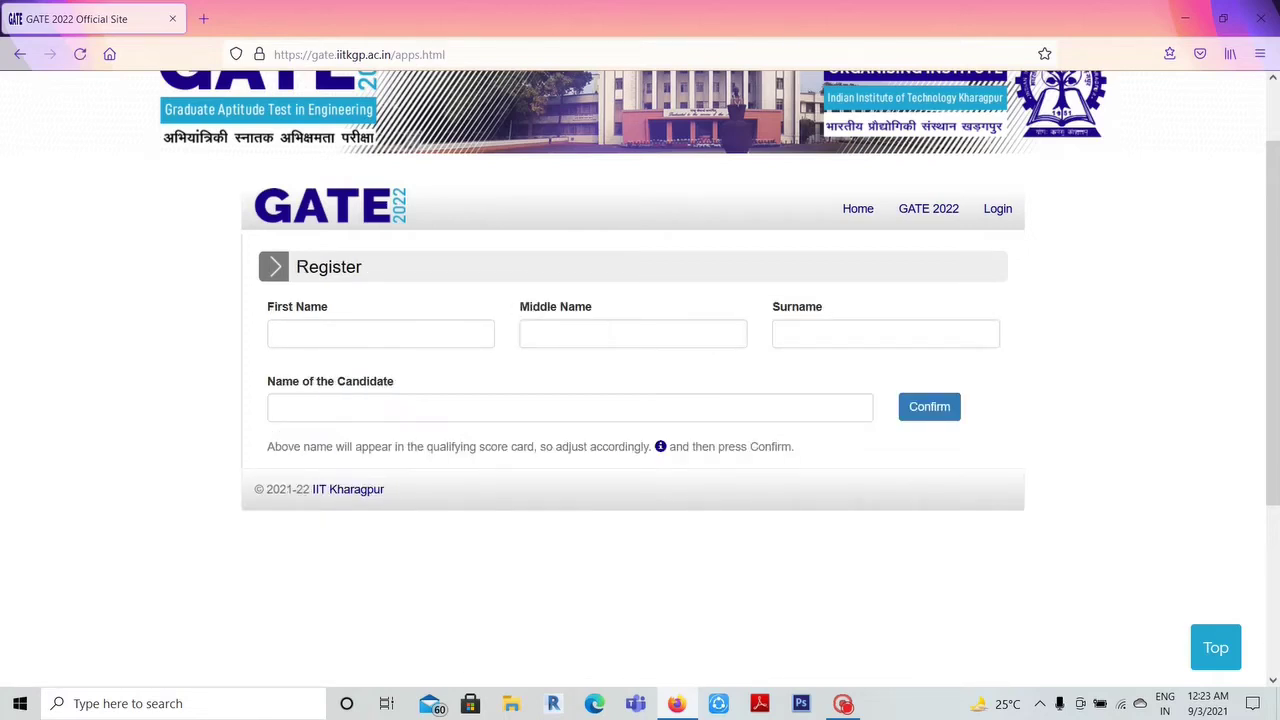
click(386, 336)
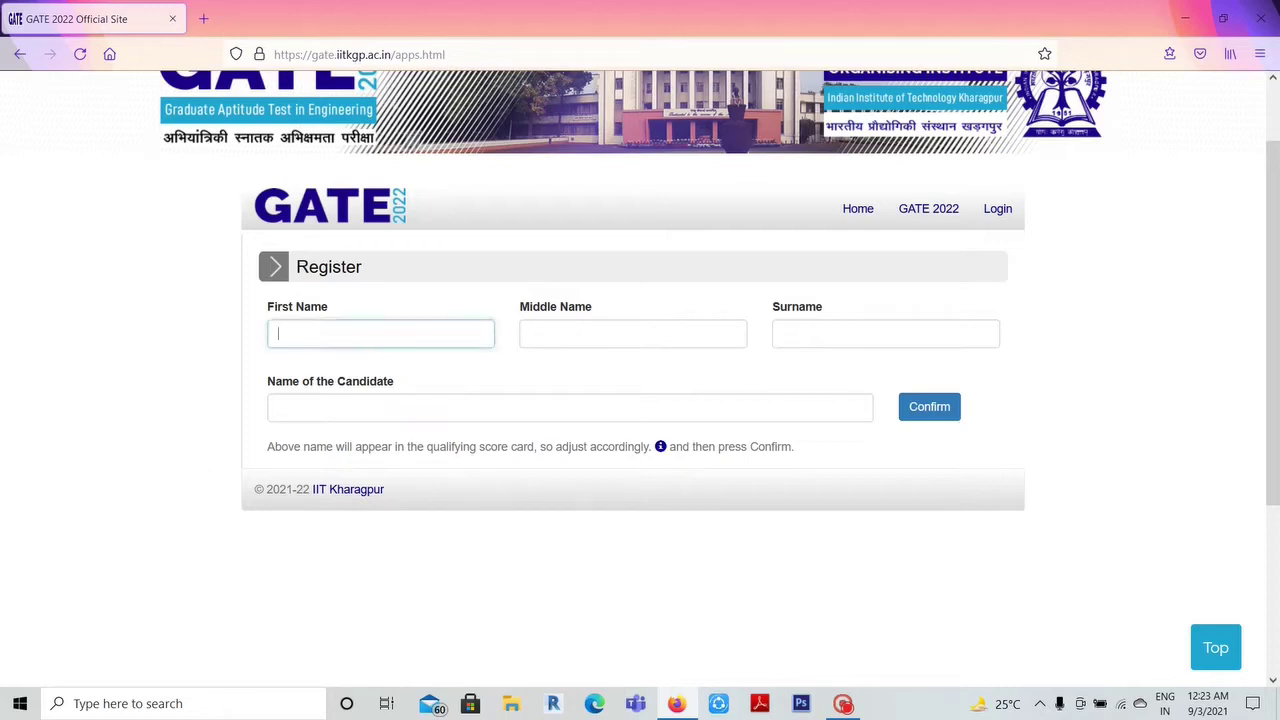
scroll(420, 358, up, 2)
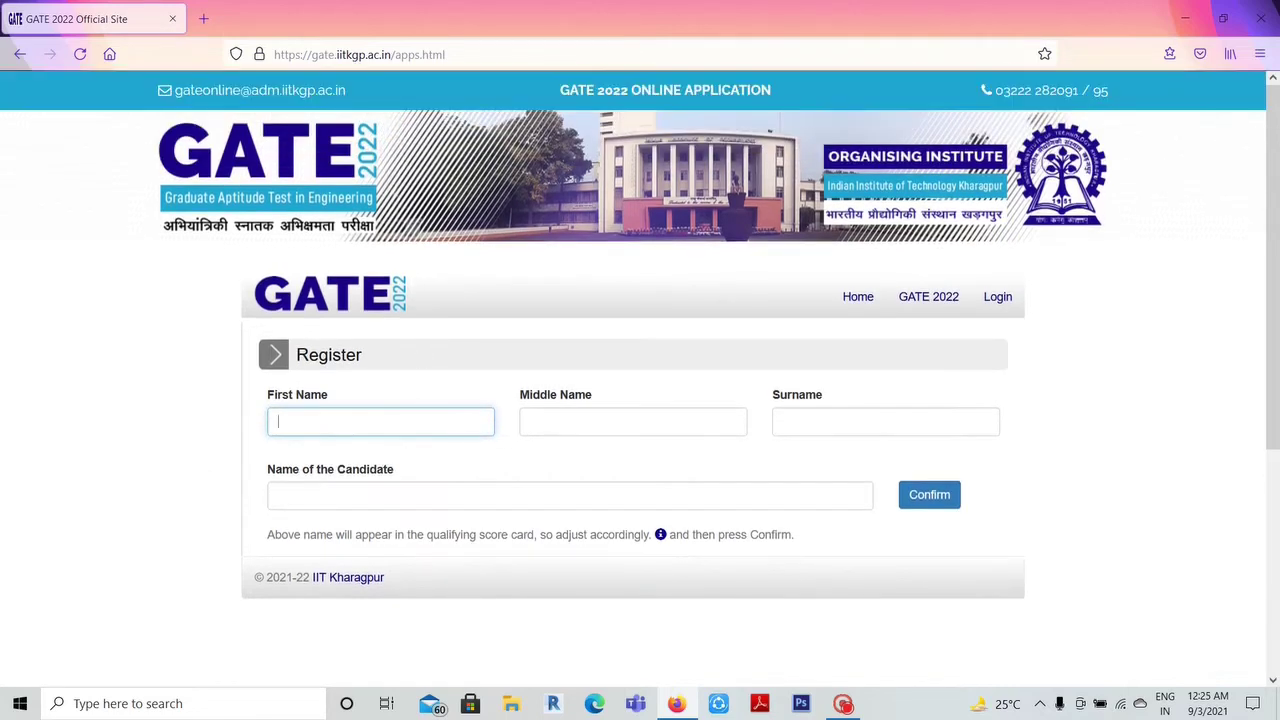
text(ABC)
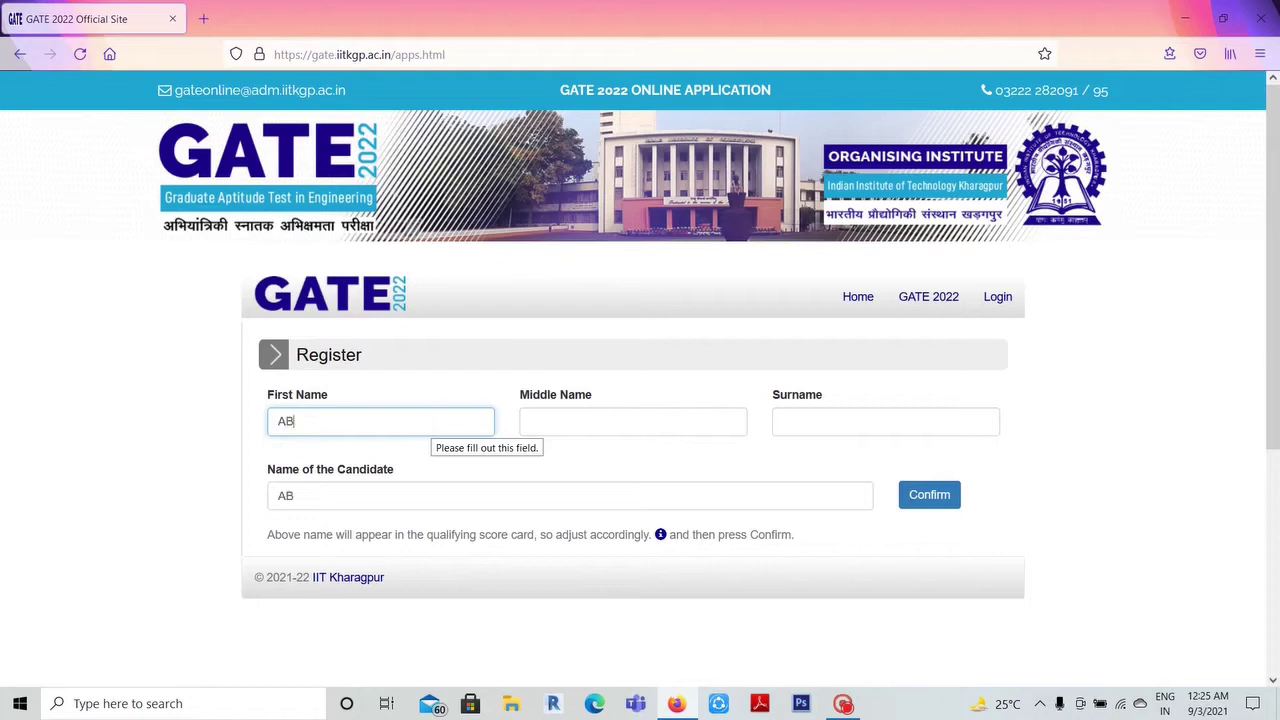
click(632, 421)
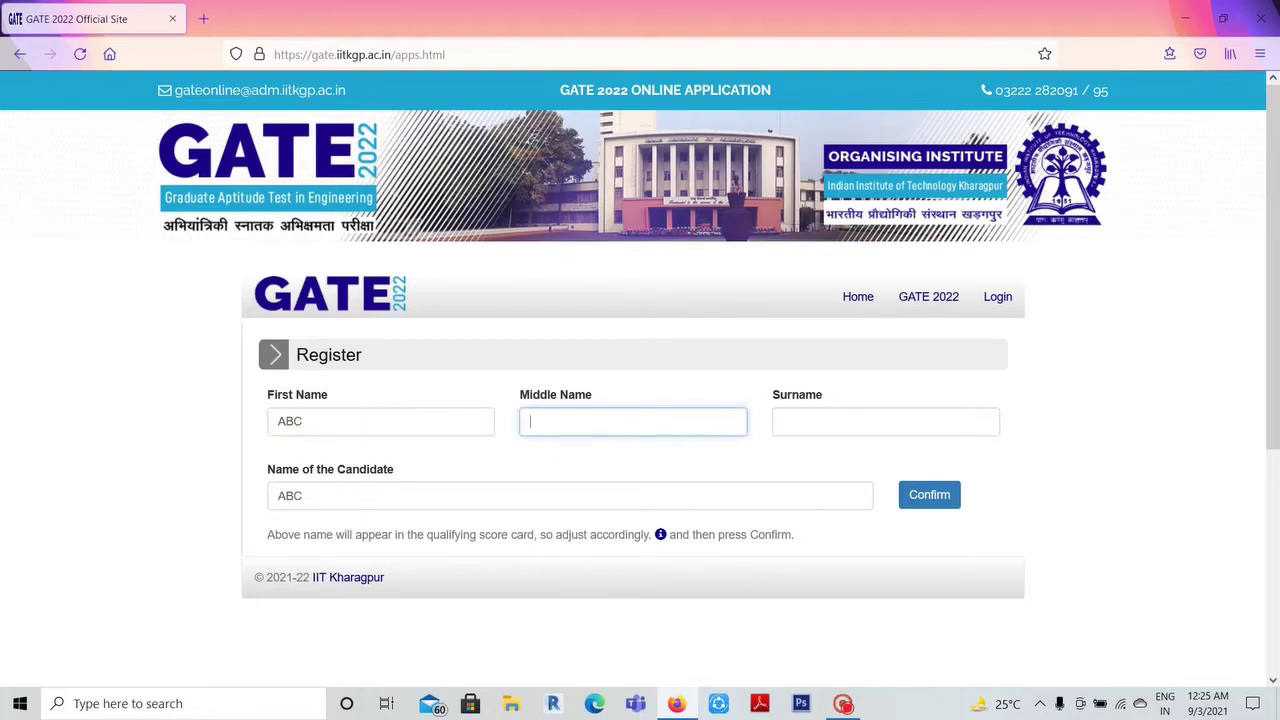
text(LMN)
click(885, 421)
text(XYZ)
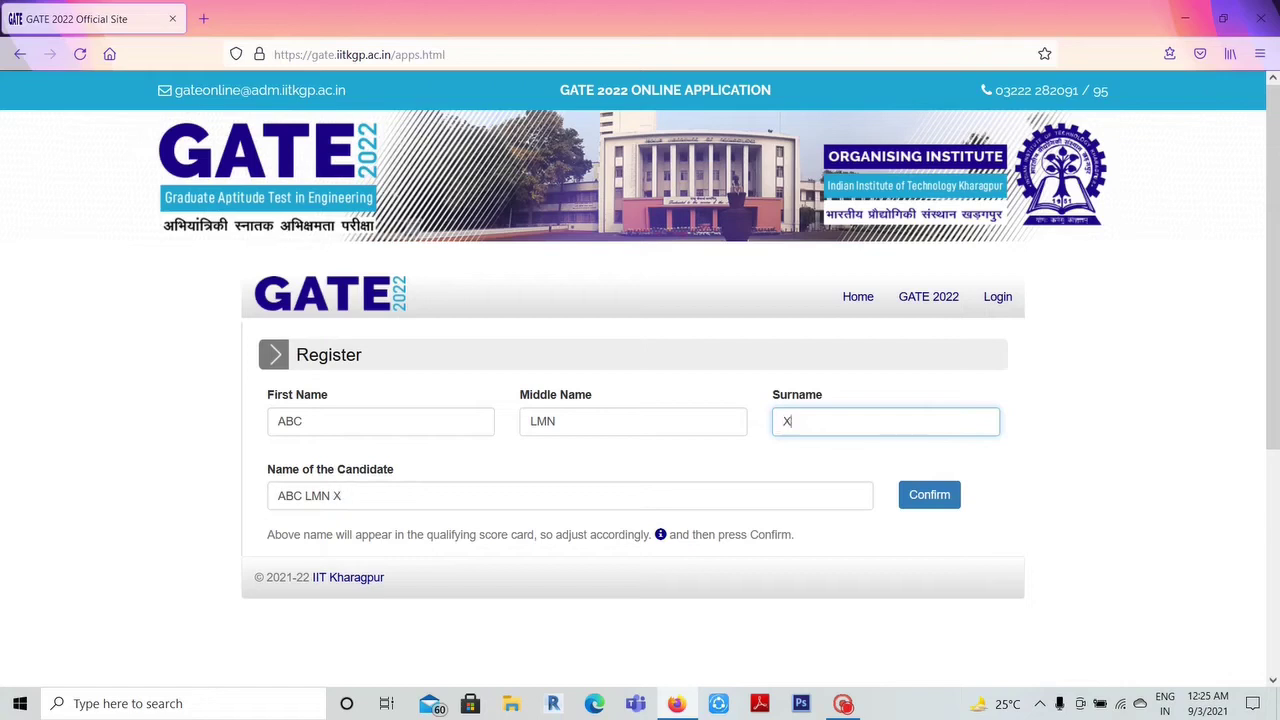
click(929, 495)
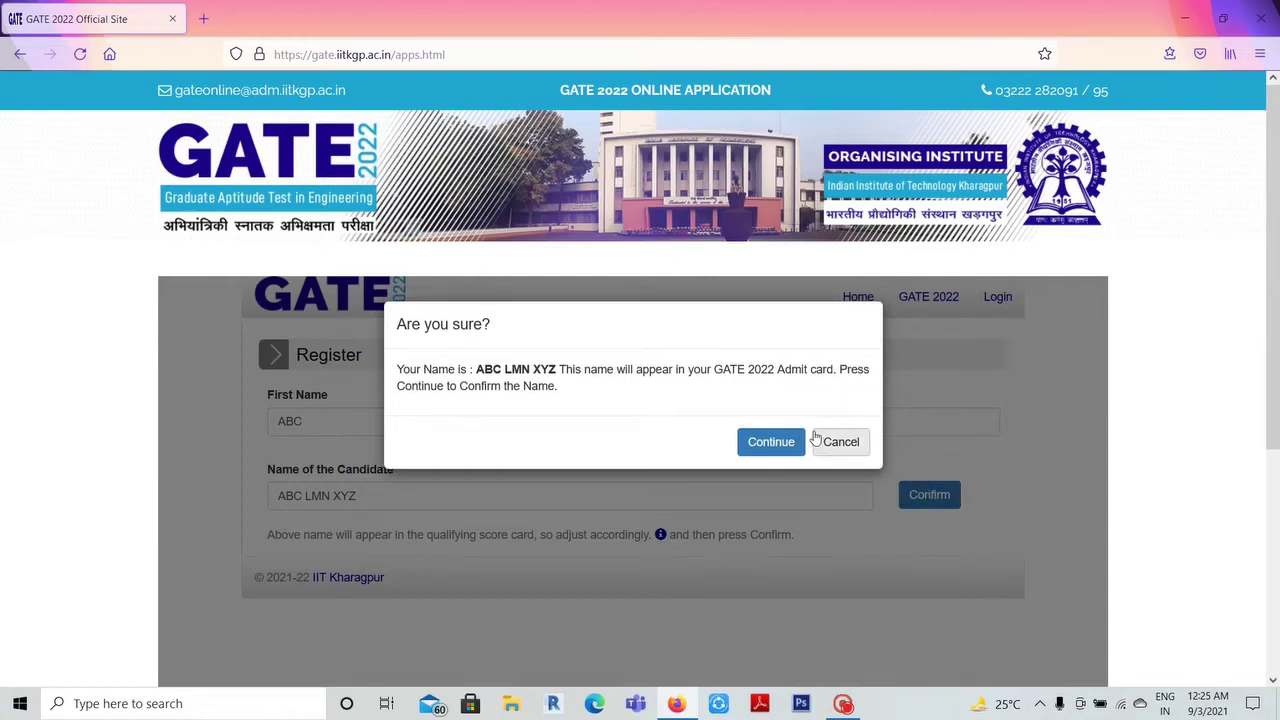
click(783, 441)
scroll(671, 337, down, 2)
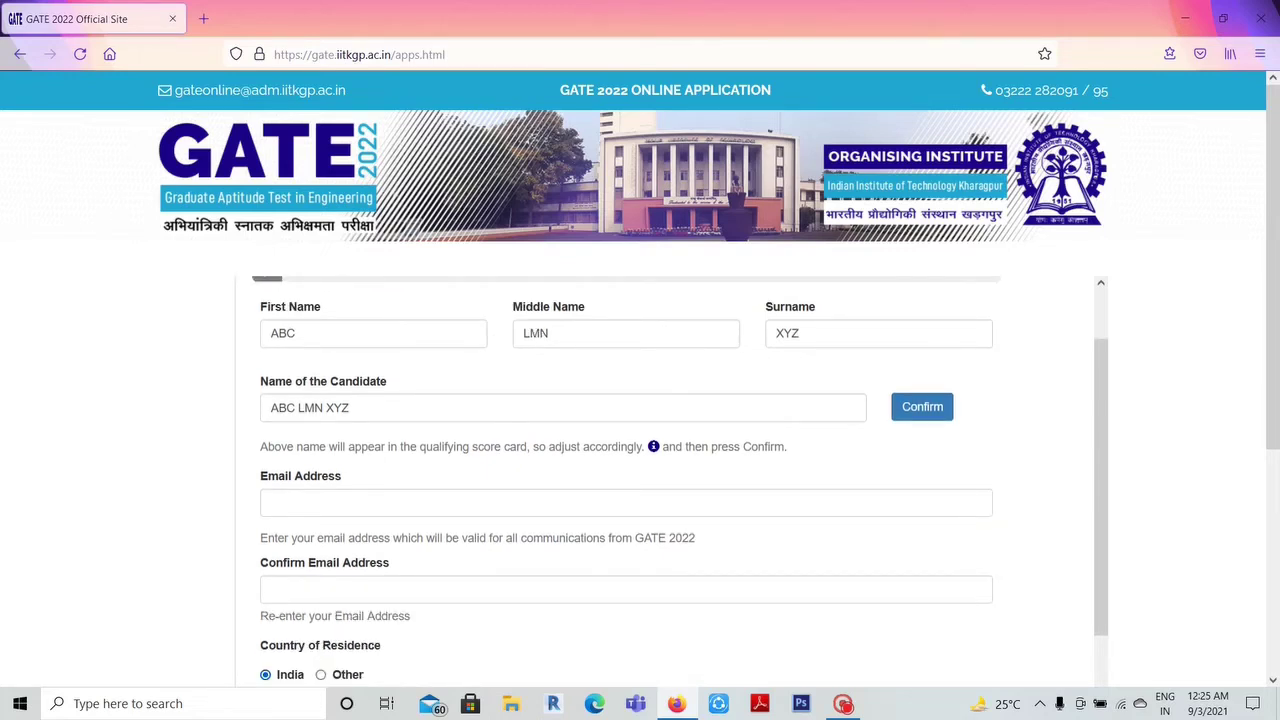
- Enter the candidate's e-mail address in the registration form
scroll(626, 480, down, 4)
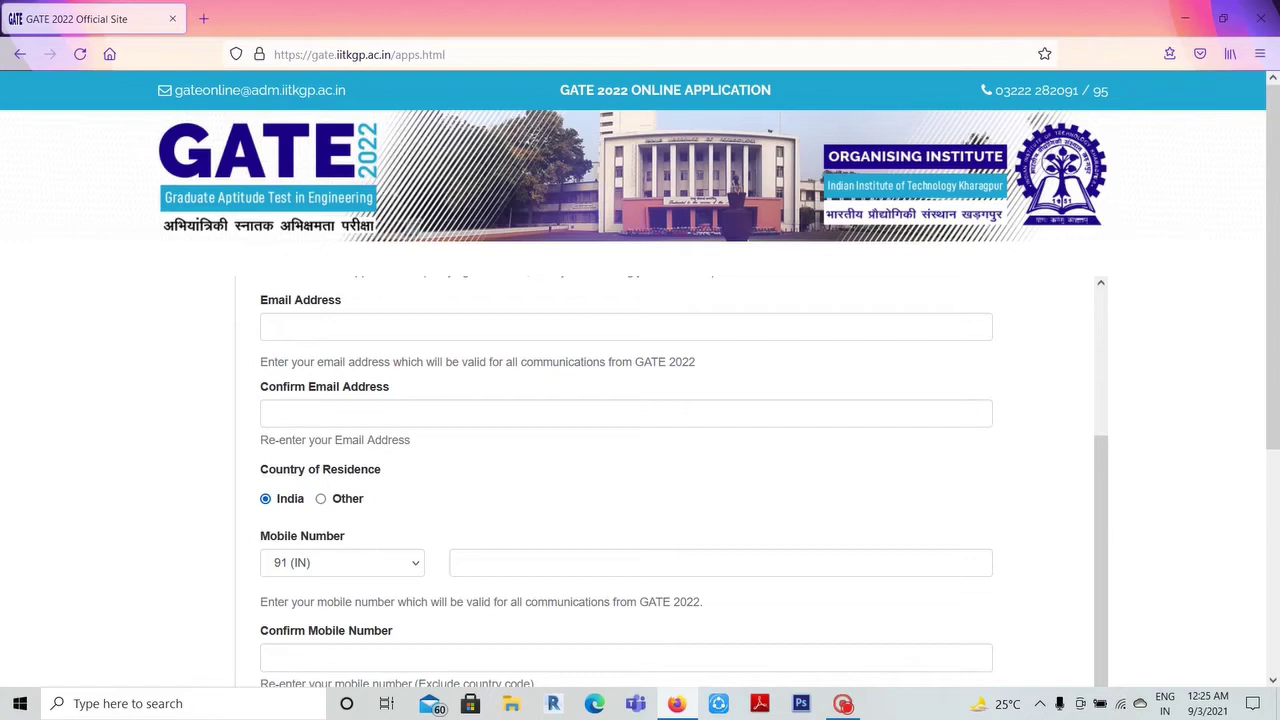
scroll(391, 429, down, 2)
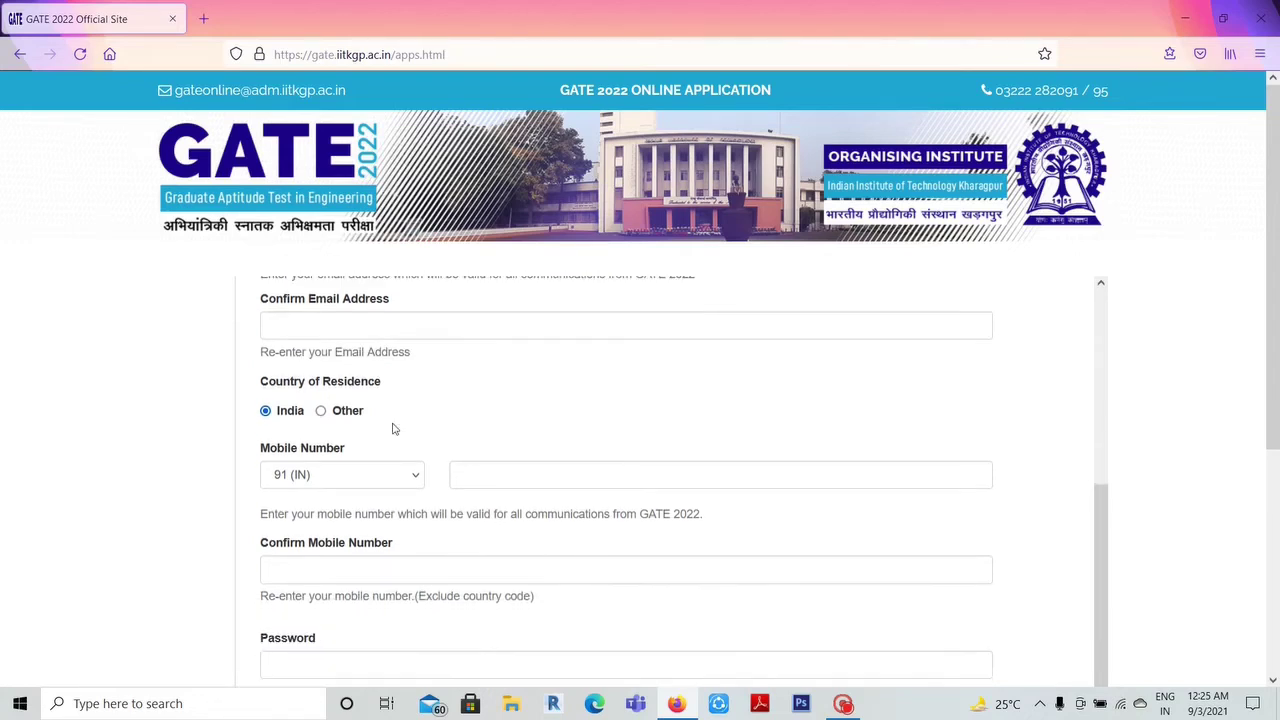
scroll(391, 429, up, 4)
click(391, 414)
text(X)
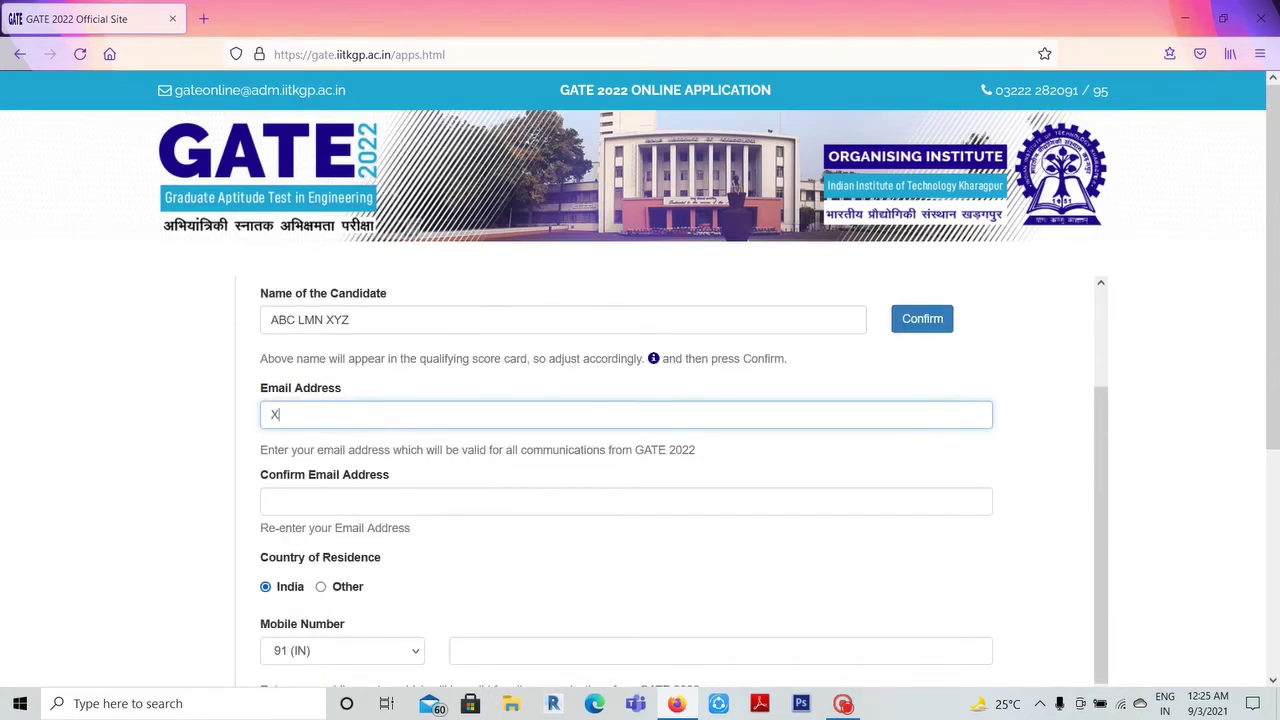
text(YZ@GMAIL.COM)
click(346, 500)
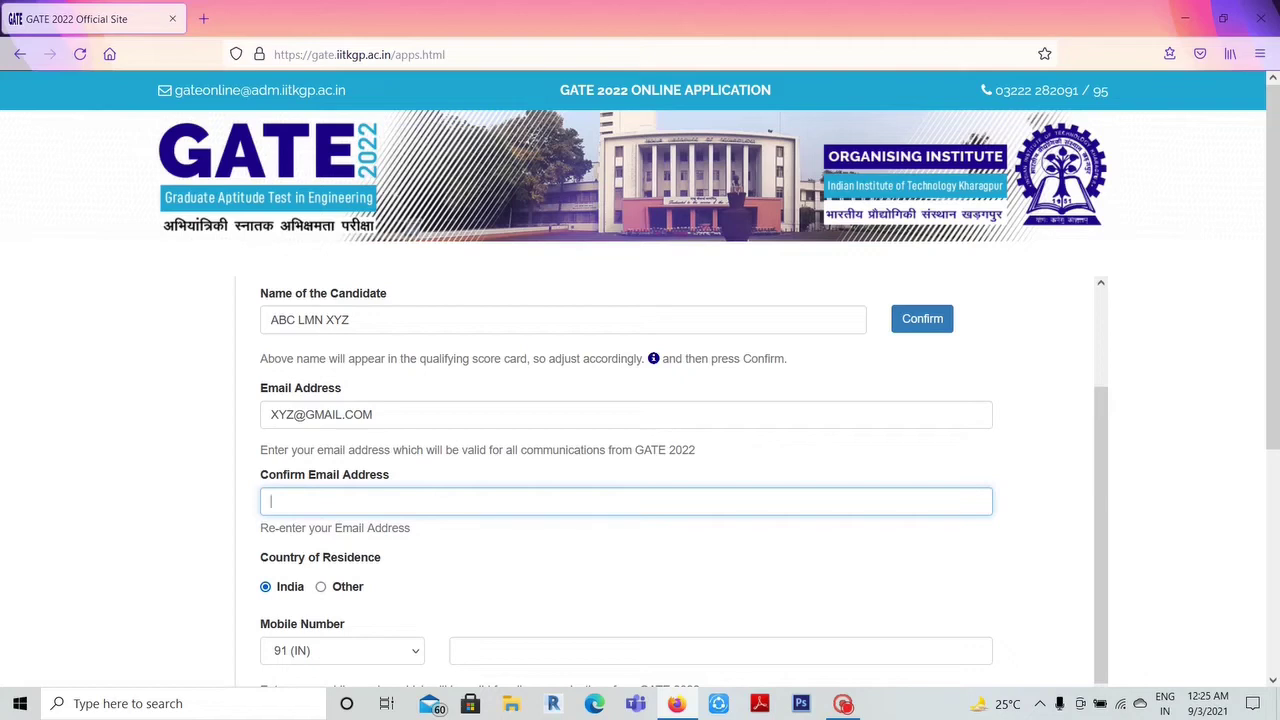
text(XYZ@GMAIL.COM)
scroll(397, 506, up, 1)
scroll(397, 506, down, 3)
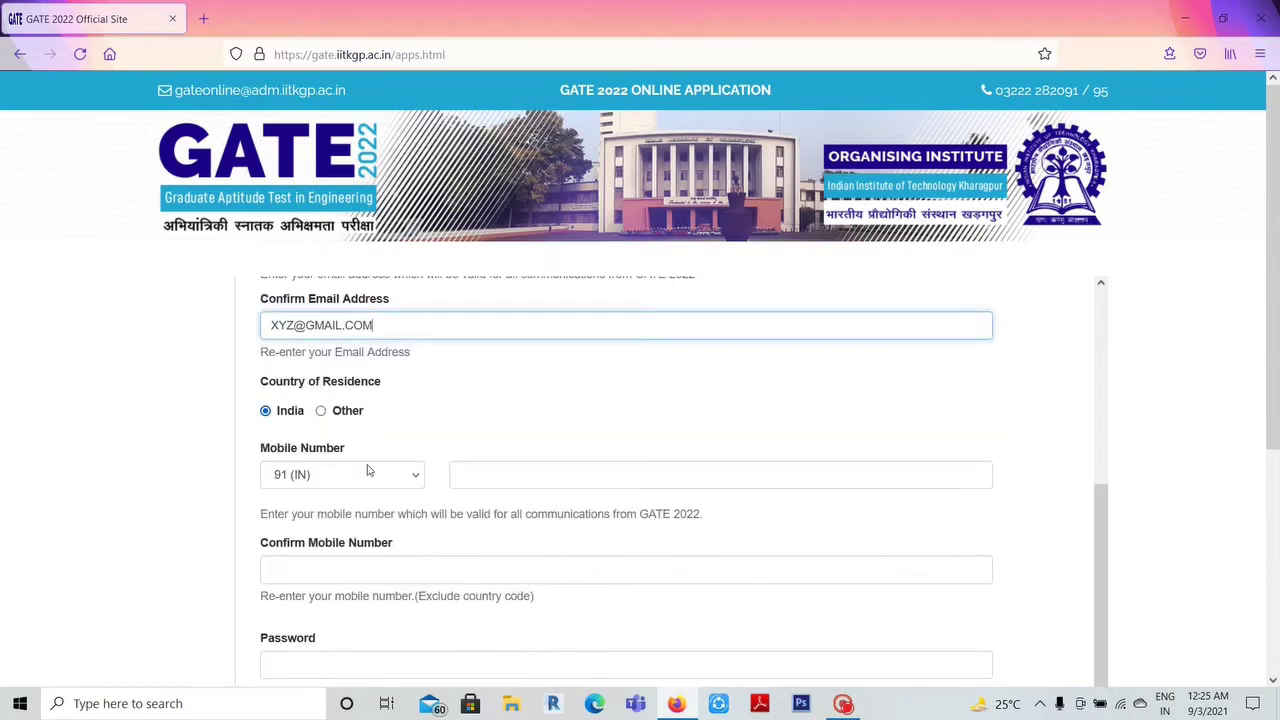
- Enter the mobile number and its matching confirmation, correcting a mistyped entry
click(598, 474)
text(1623)
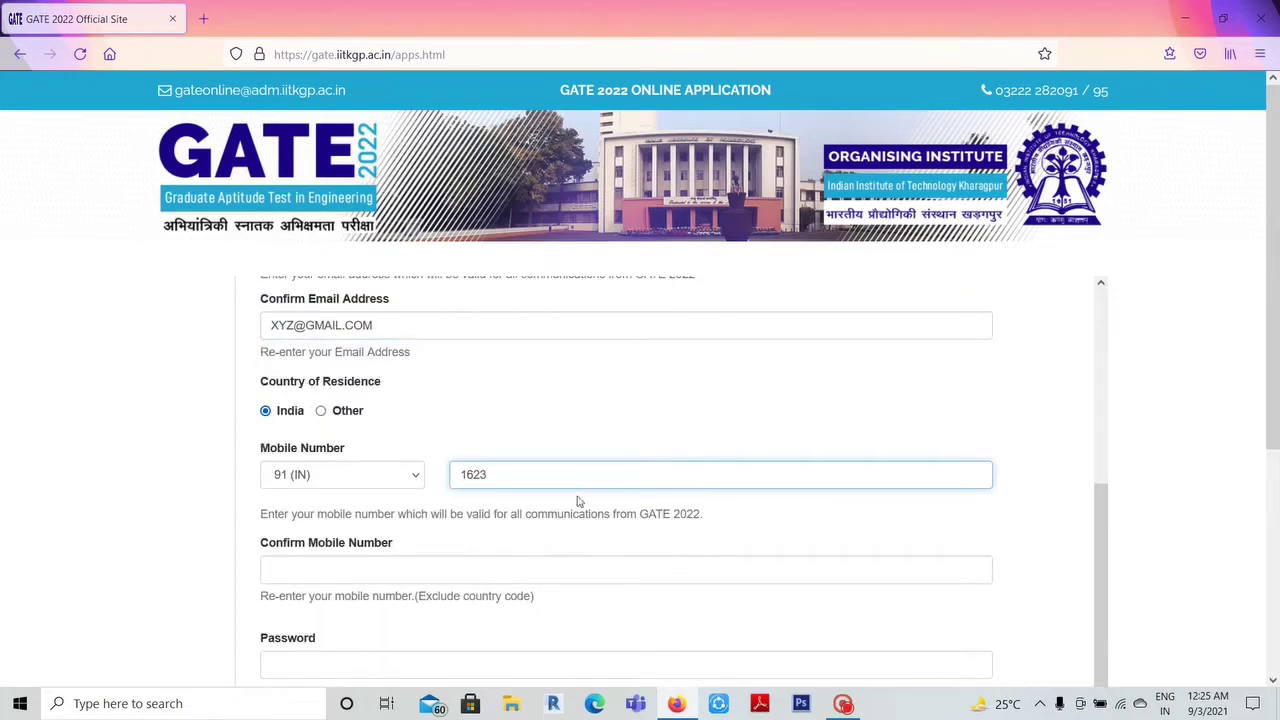
scroll(577, 501, down, 2)
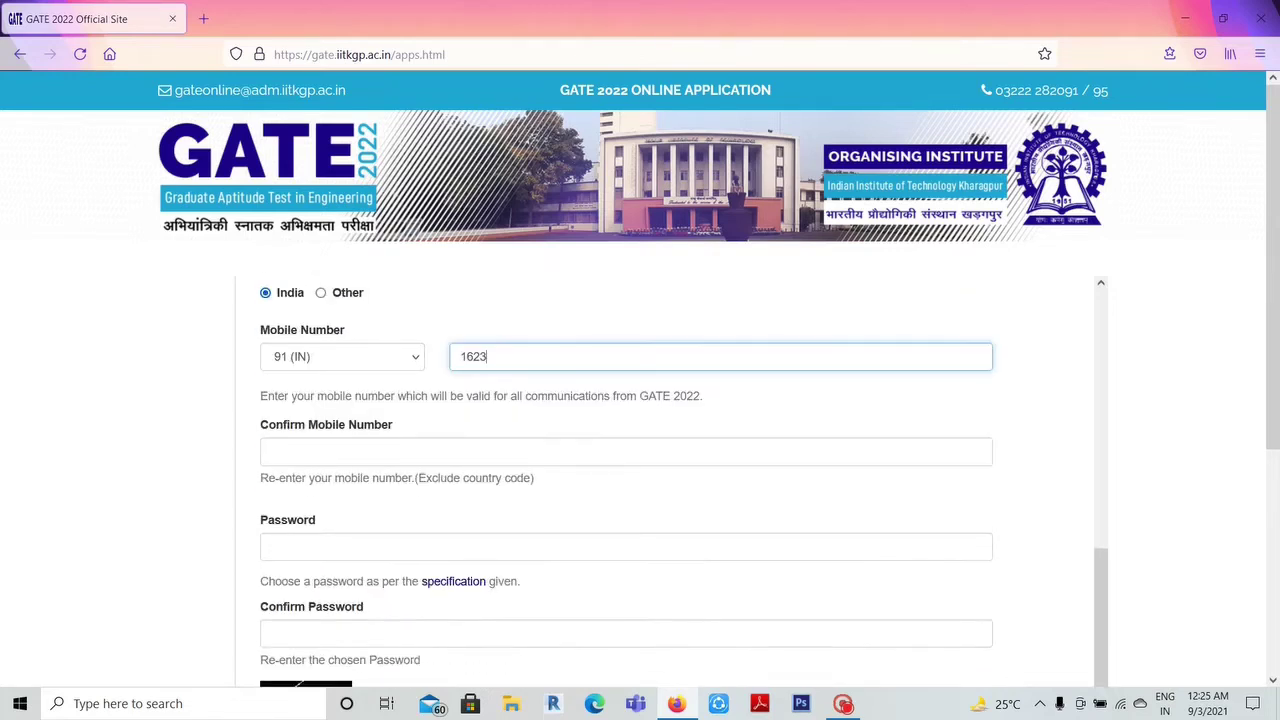
key(Tab)
text(1352)
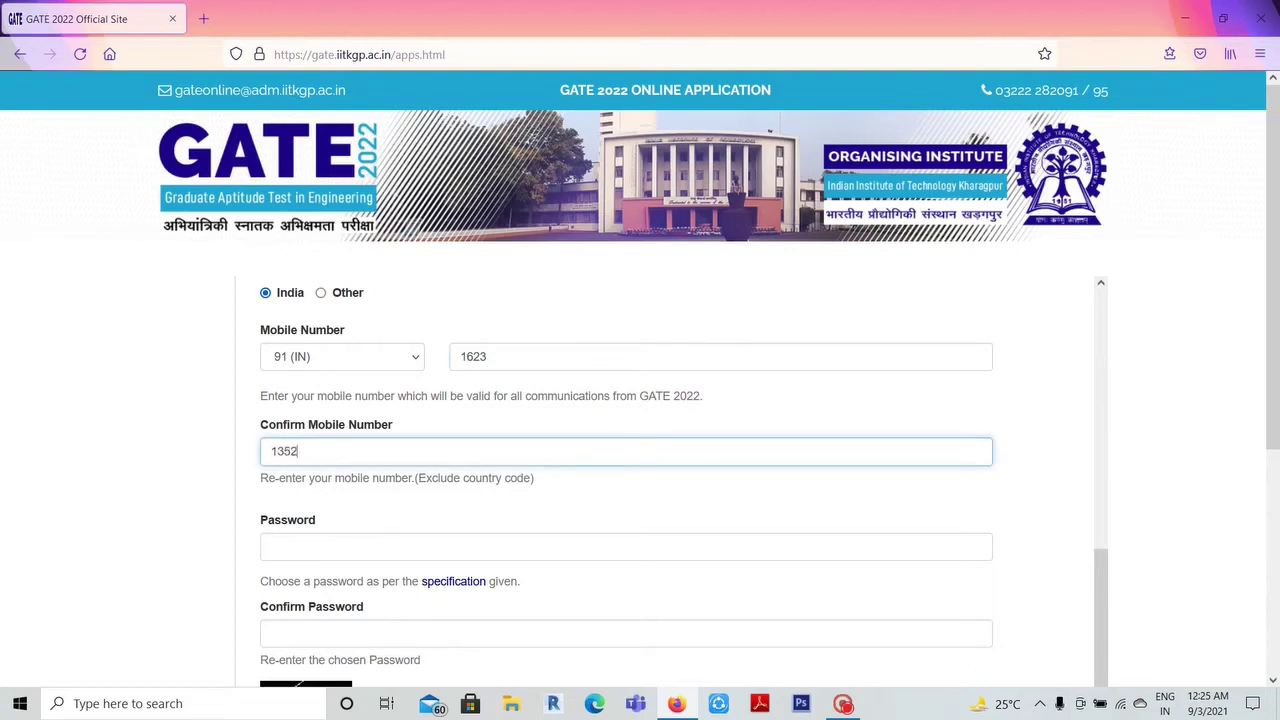
key(BackSpace)
key(BackSpace)
key(BackSpace)
text(623)
scroll(640, 400, down, 2)
- Set the account password, answer the captcha, and submit the registration
click(600, 458)
text(a)
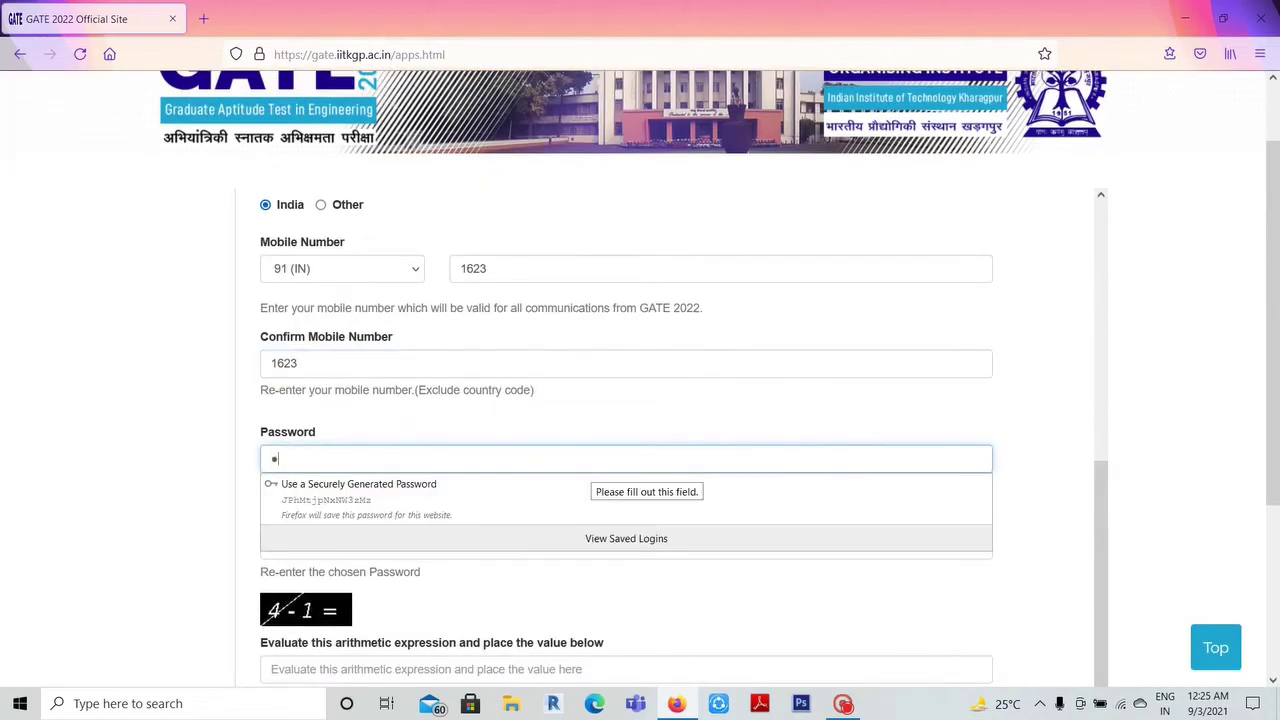
text(aa)
key(Tab)
text(aaa)
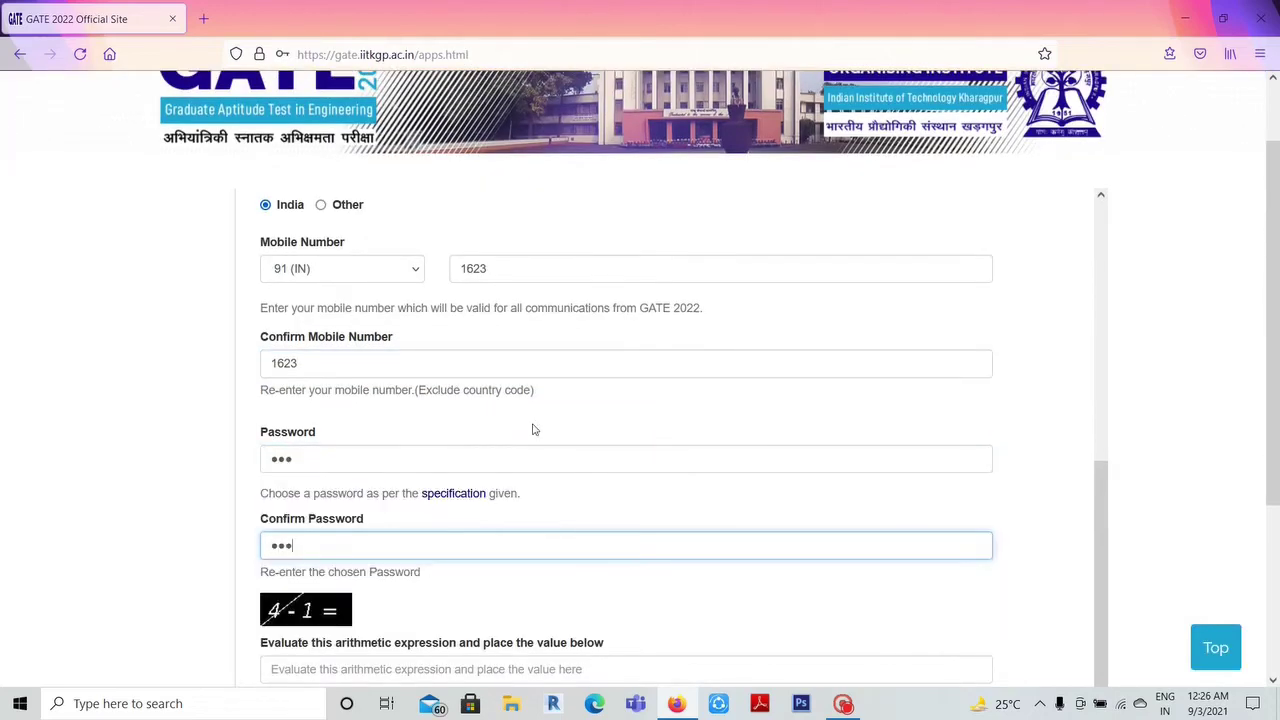
scroll(533, 430, down, 3)
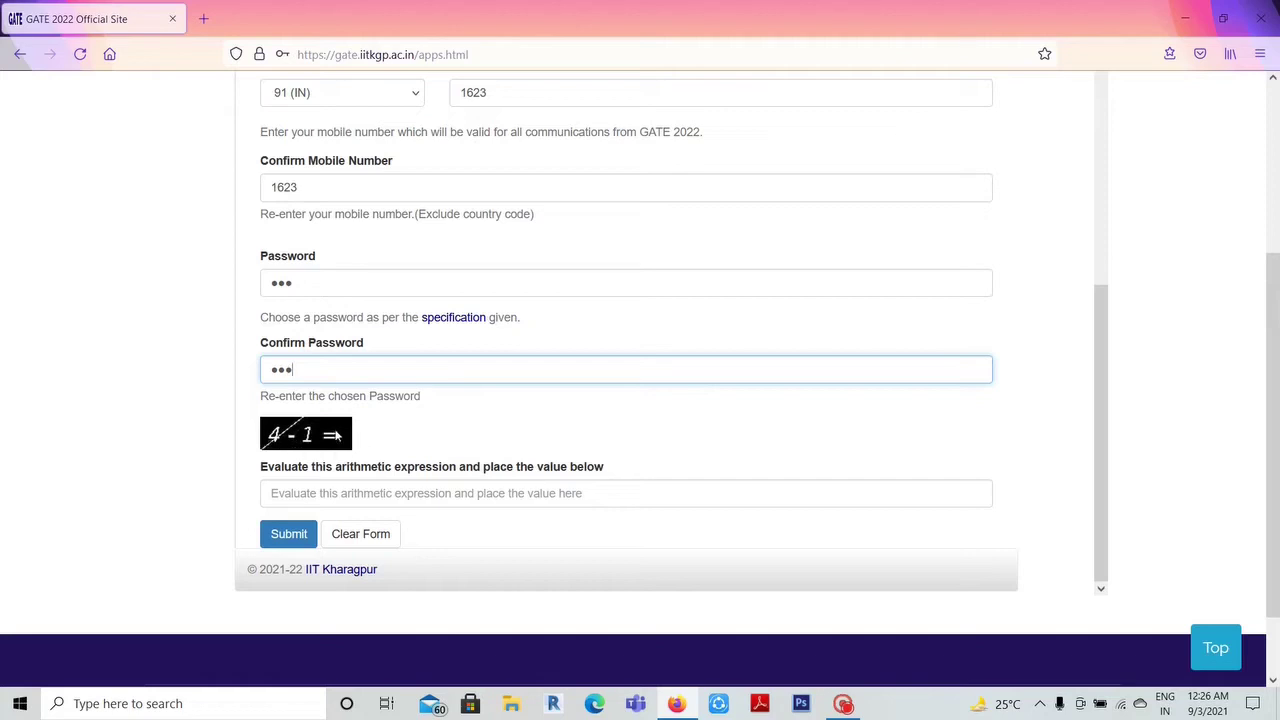
key(Tab)
text(3)
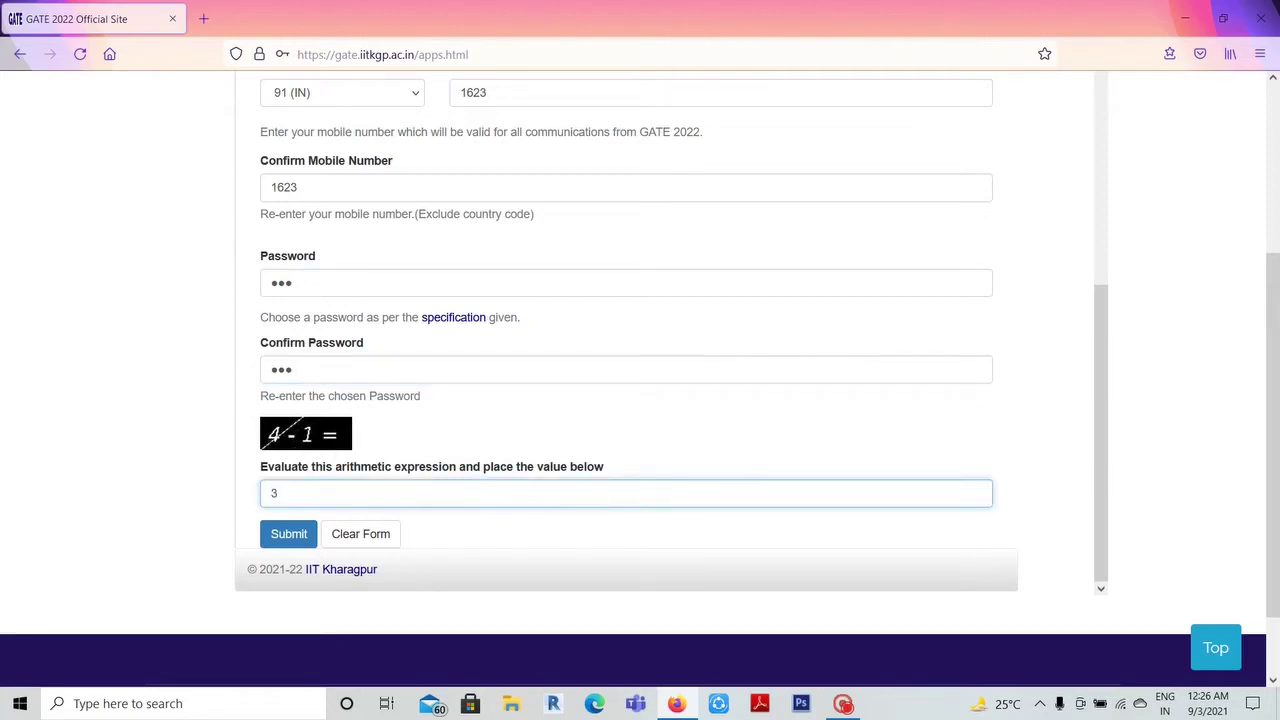
click(290, 535)
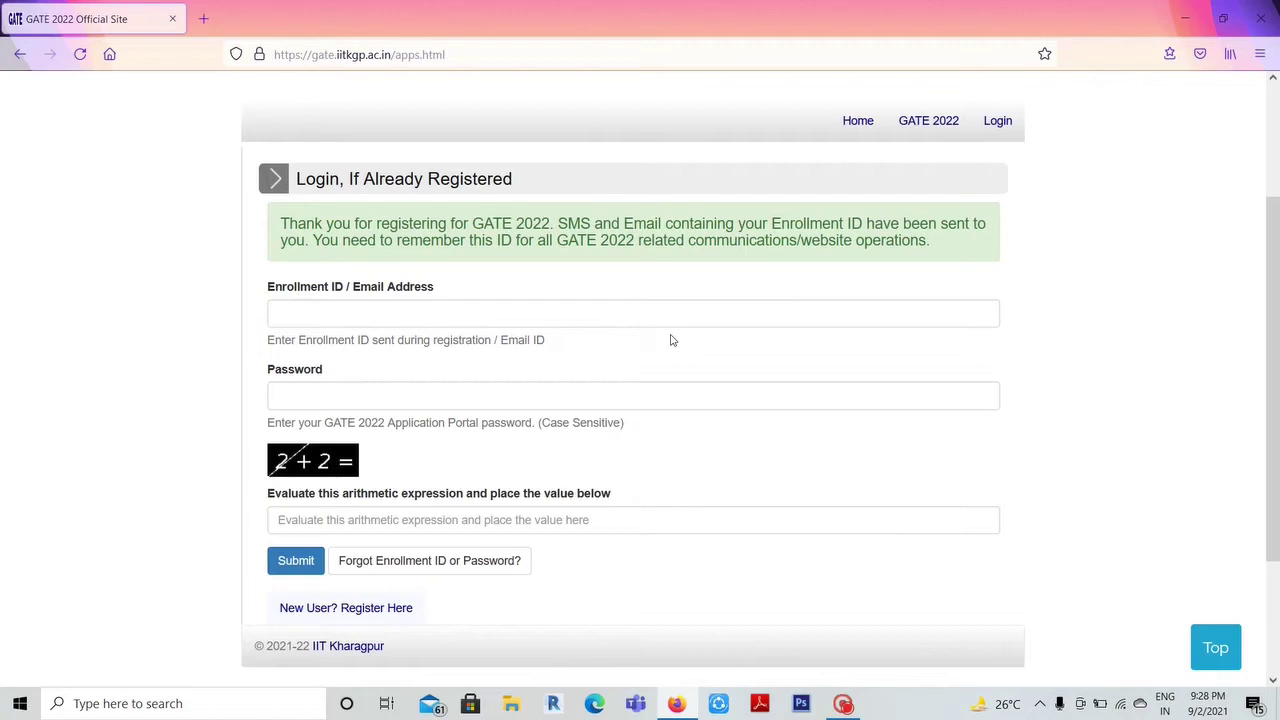
- Log in with the Enrollment ID, account password and the arithmetic check answer
key(ctrl+v)
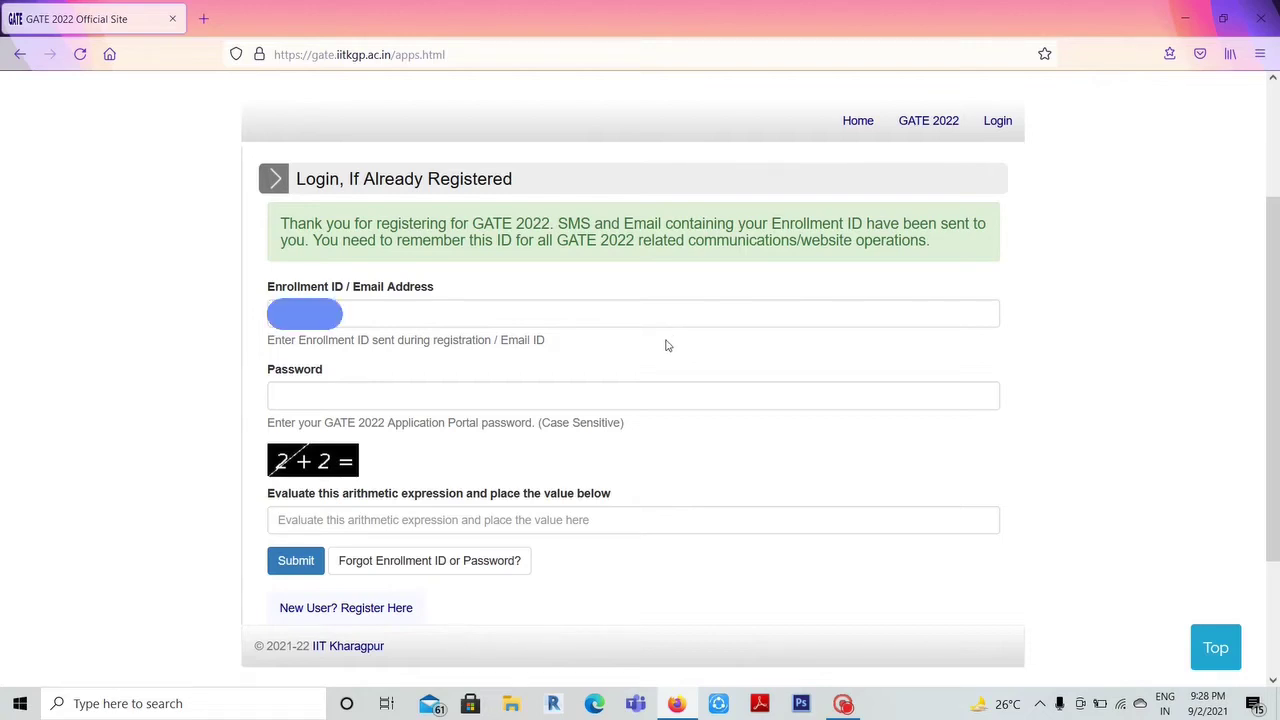
click(560, 314)
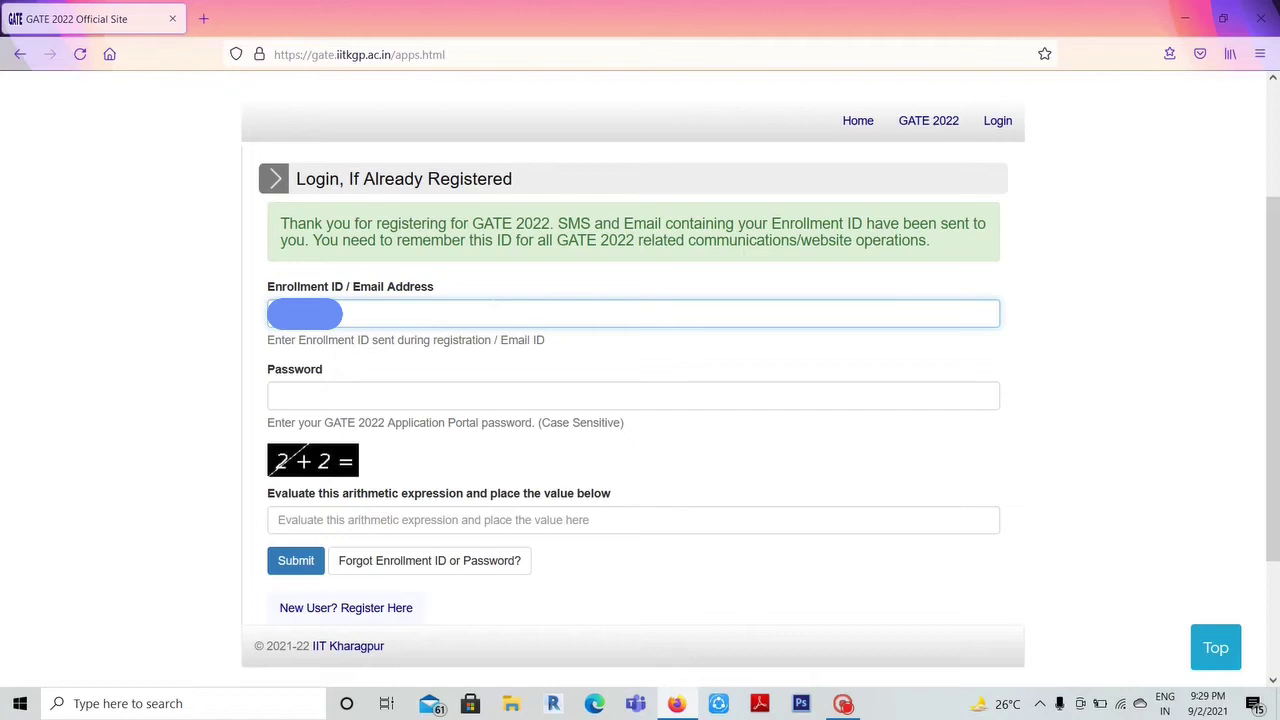
key(Caps_Lock)
key(Tab)
text(•)
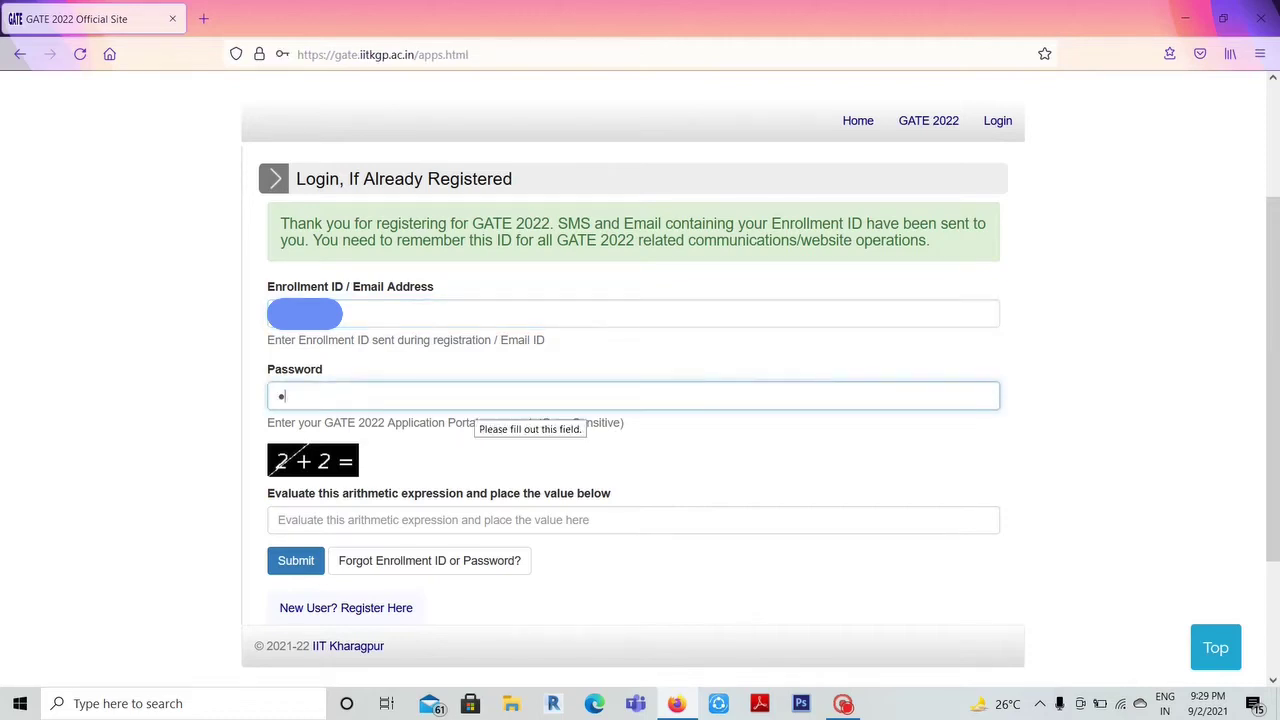
key(Caps_Lock)
text(•••••••••)
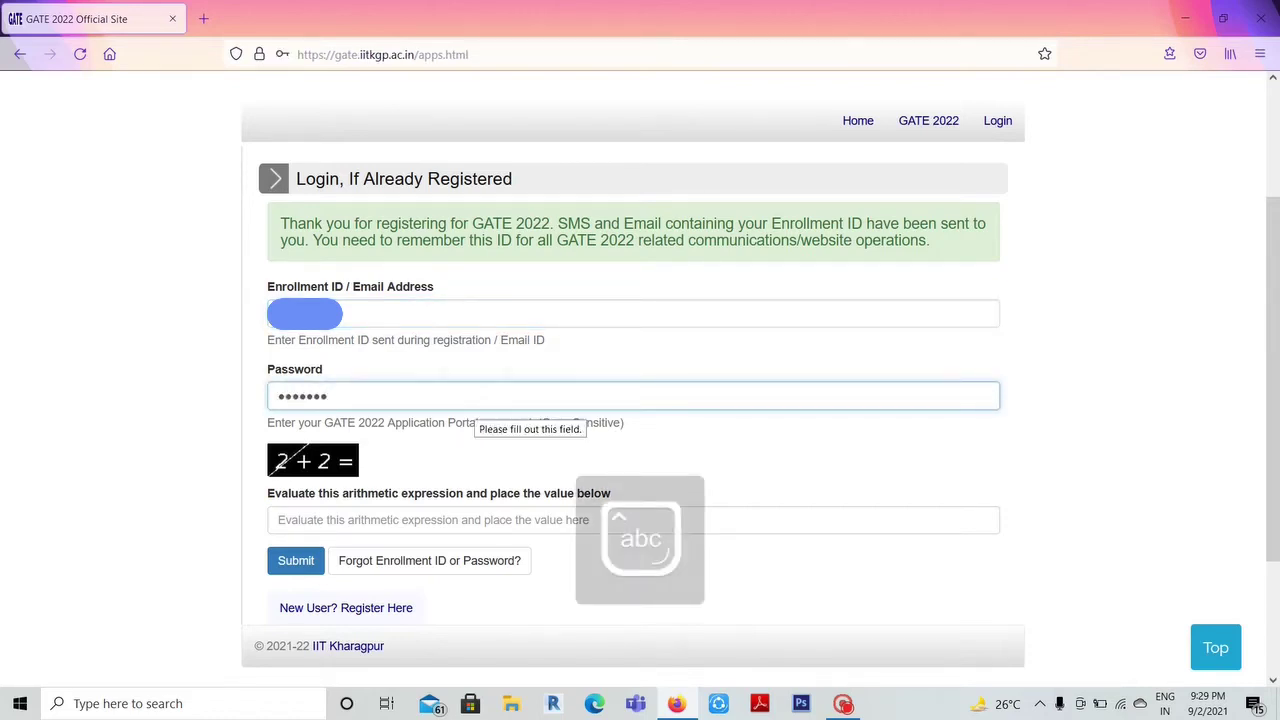
key(Tab)
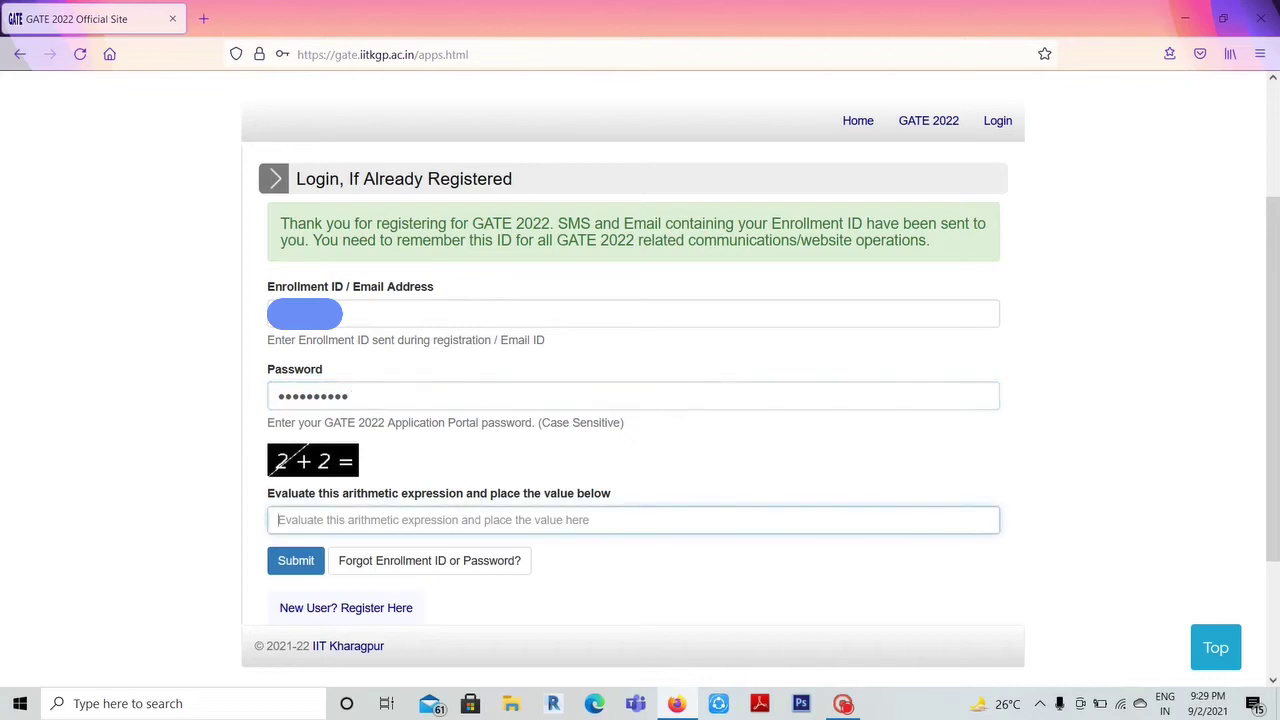
text(4)
key(Return)
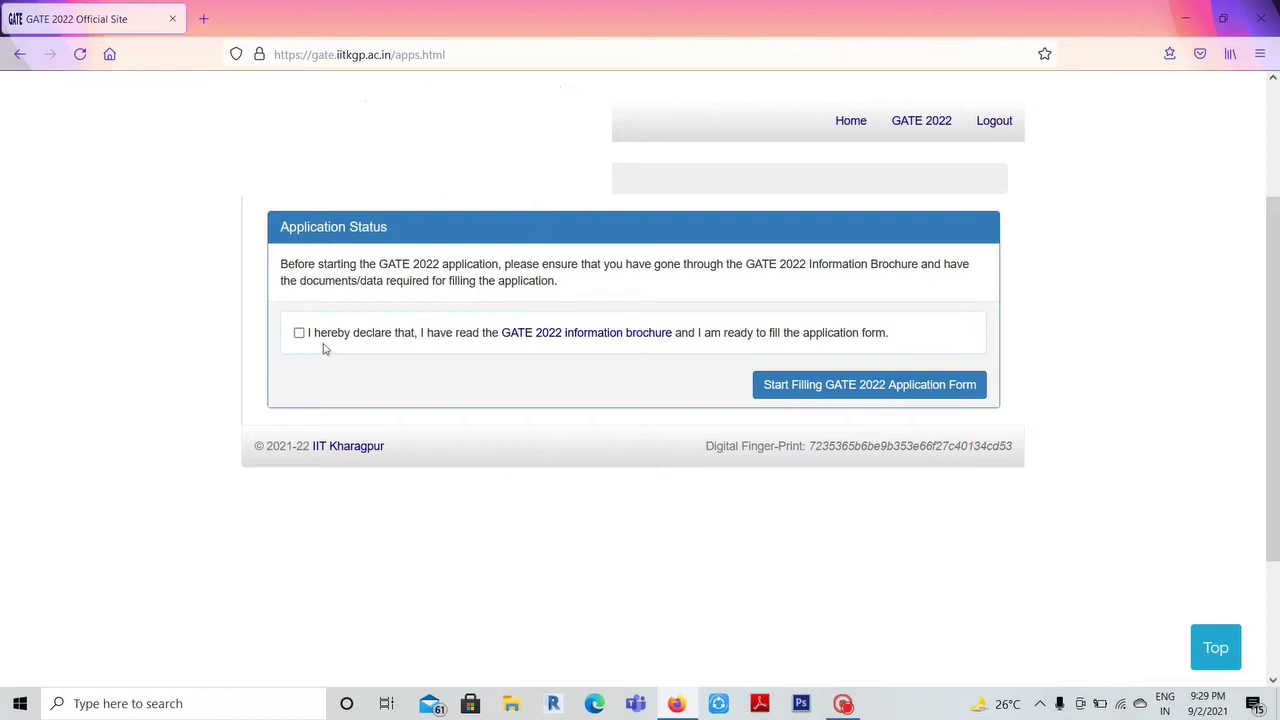
- Accept the brochure declaration and choose Architecture and Planning (AR) as the paper
click(299, 335)
click(800, 390)
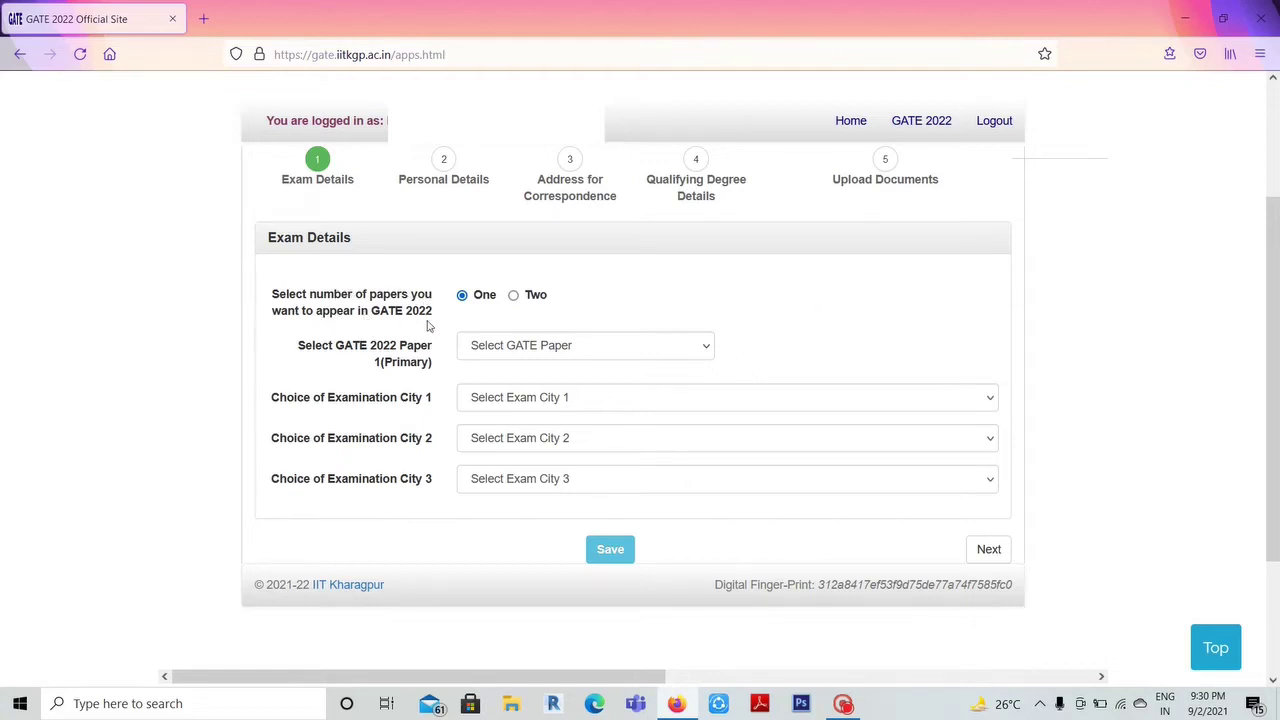
click(524, 355)
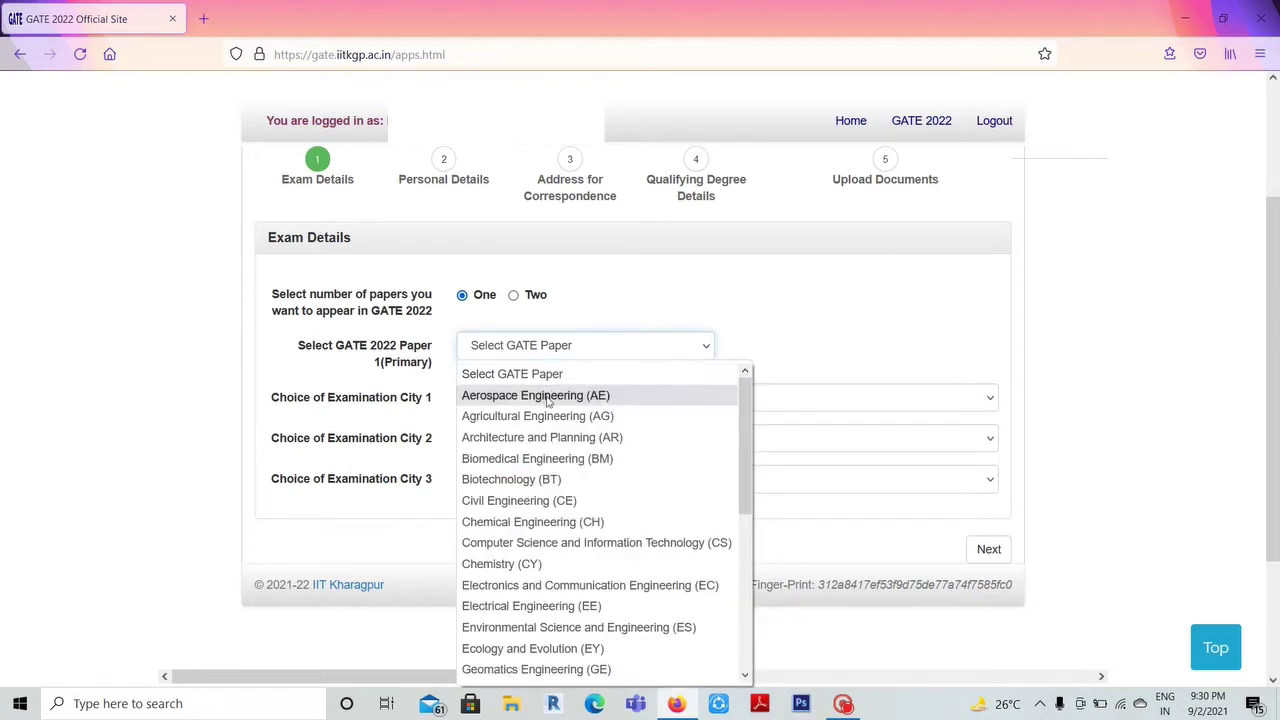
click(562, 441)
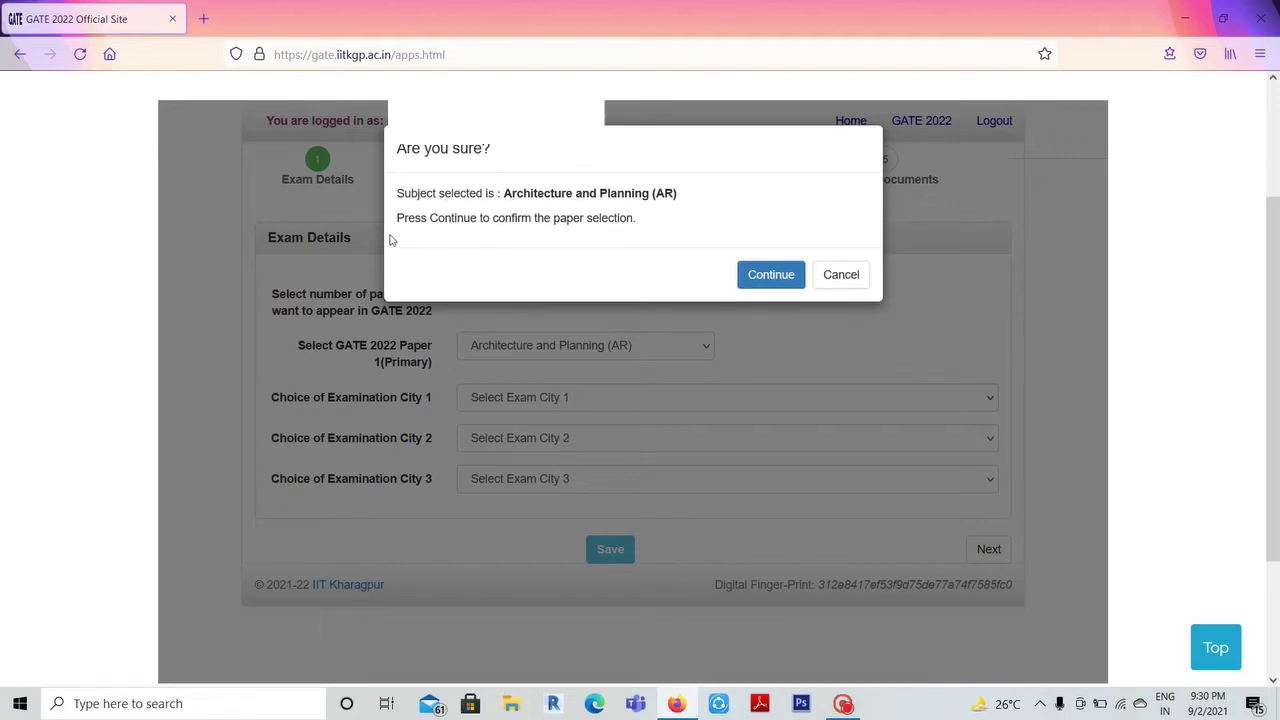
click(778, 288)
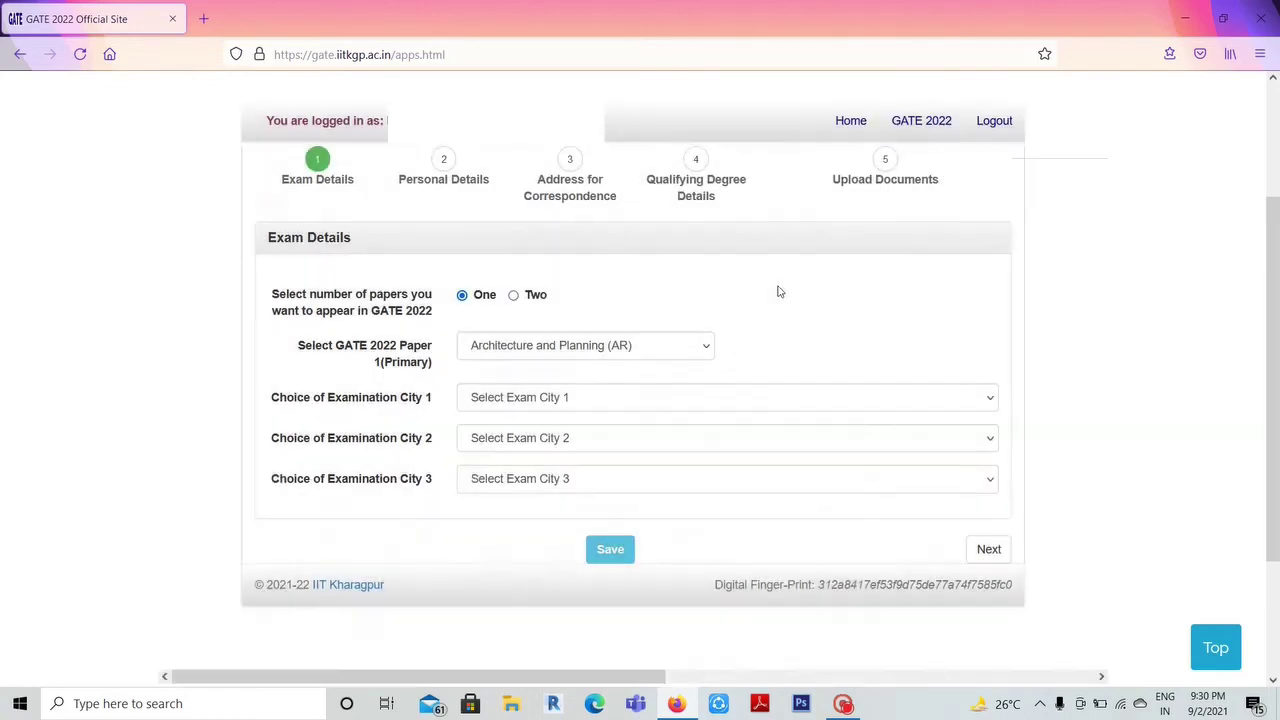
- Choose Nagpur, Amravati and Akola (MH) as exam cities 1–3 and save
click(770, 401)
scroll(603, 275, down, 12)
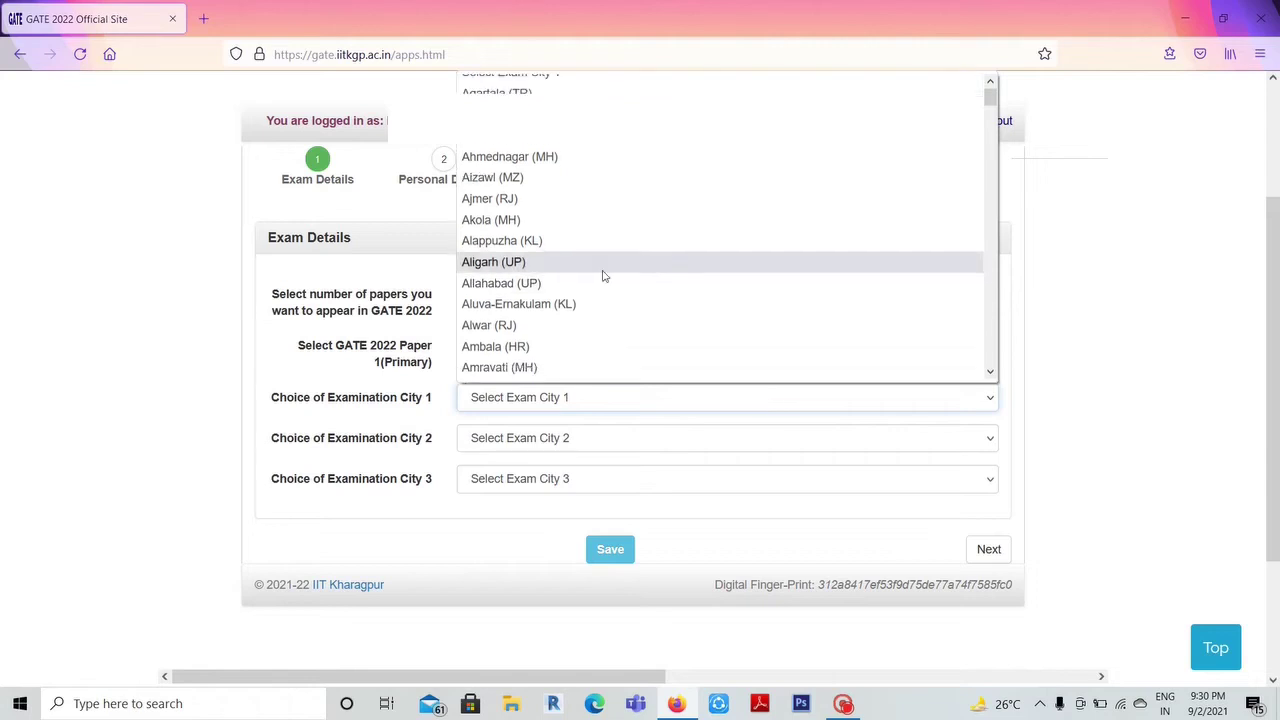
scroll(603, 275, down, 10)
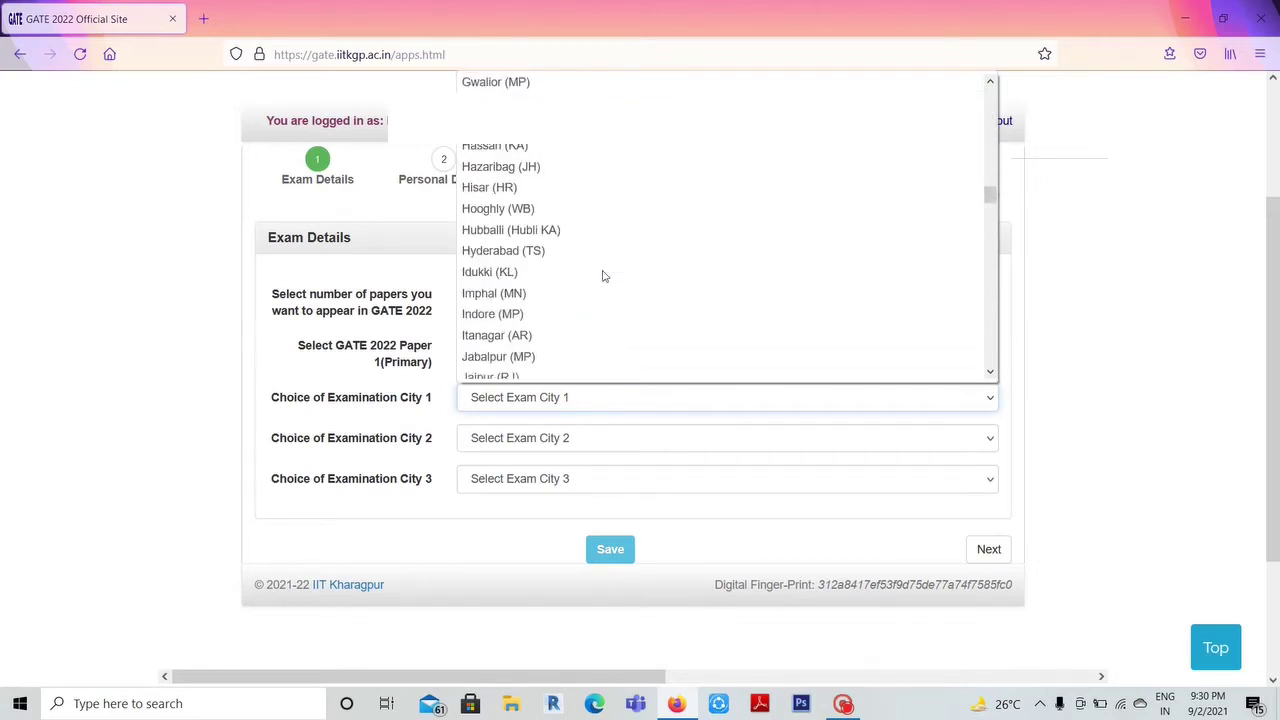
scroll(603, 275, down, 8)
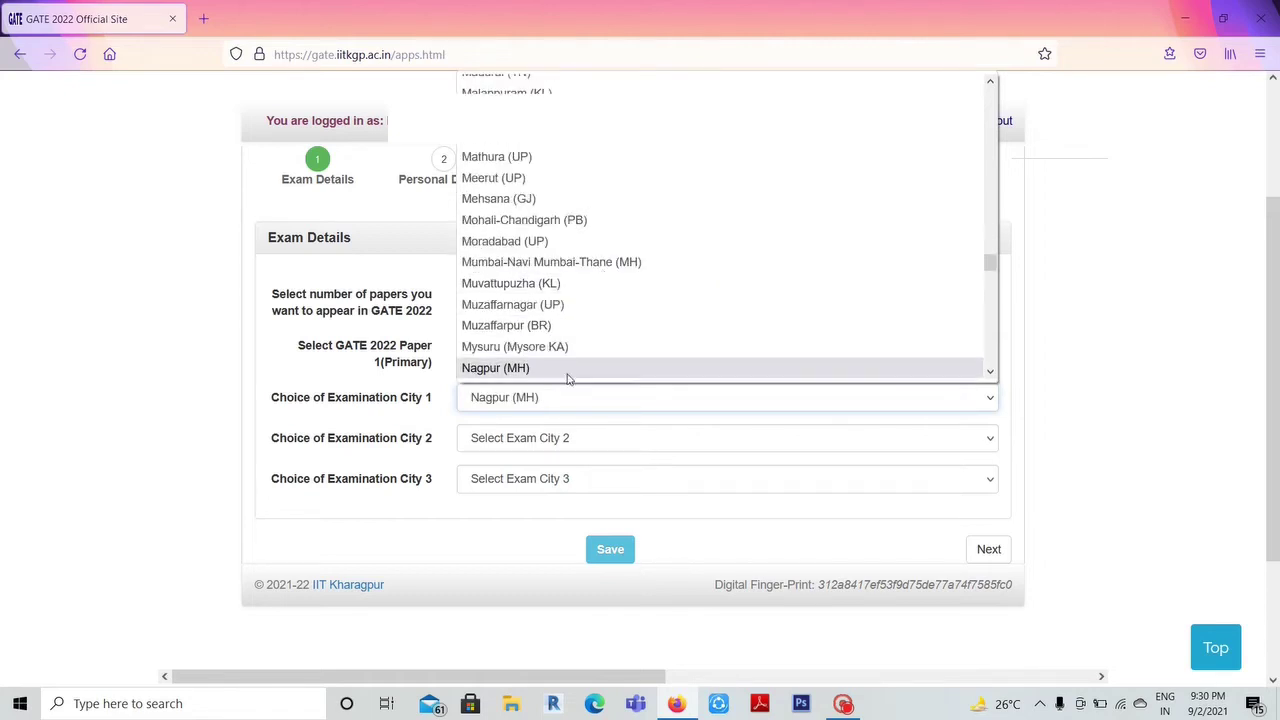
click(566, 369)
click(566, 438)
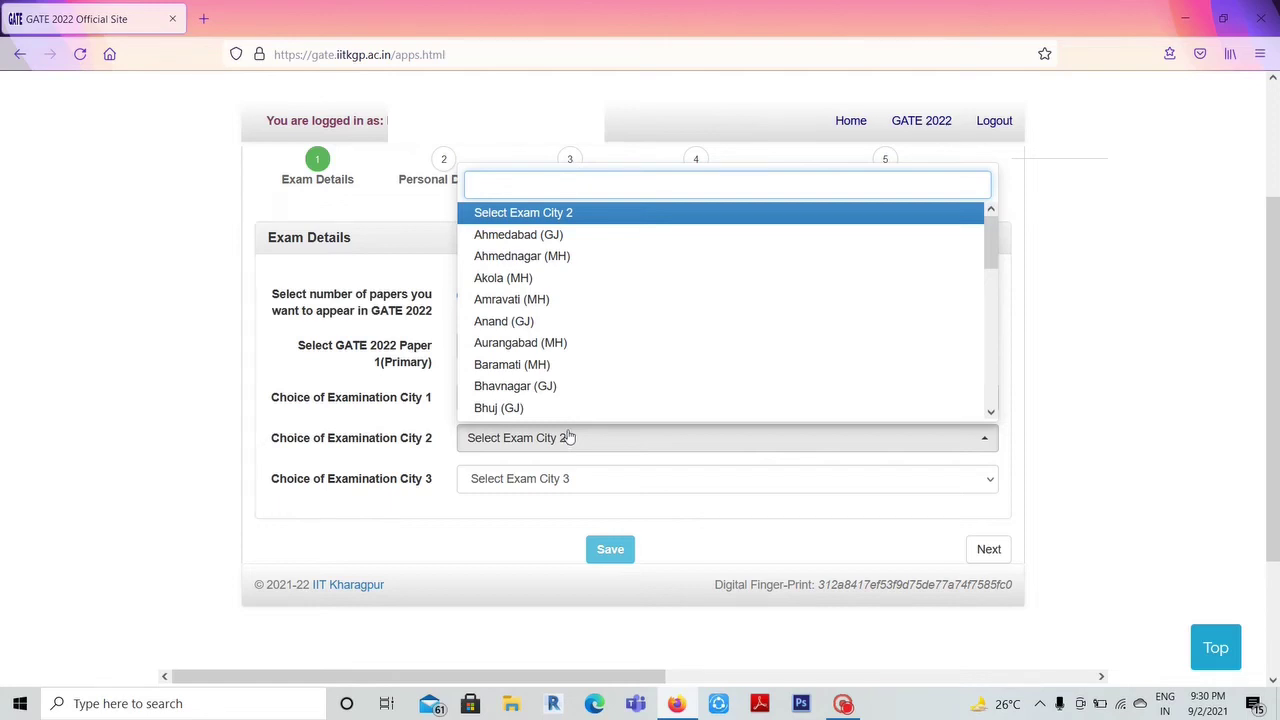
click(566, 298)
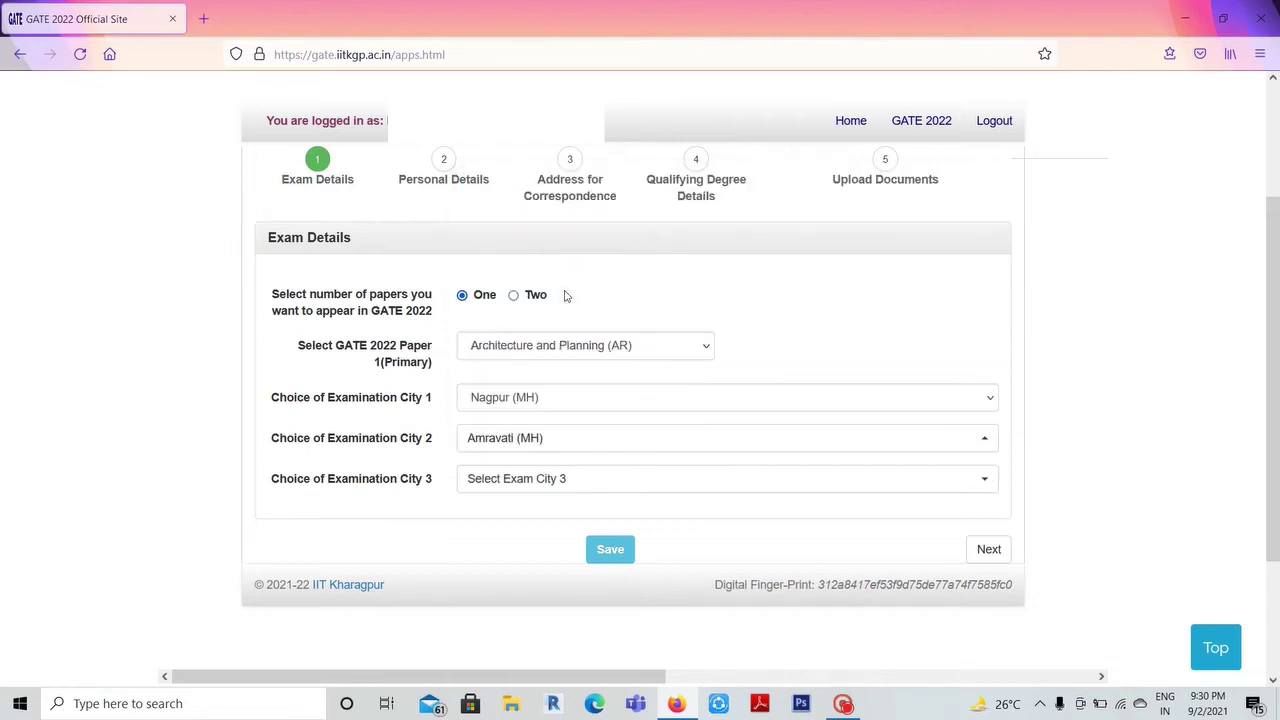
click(587, 480)
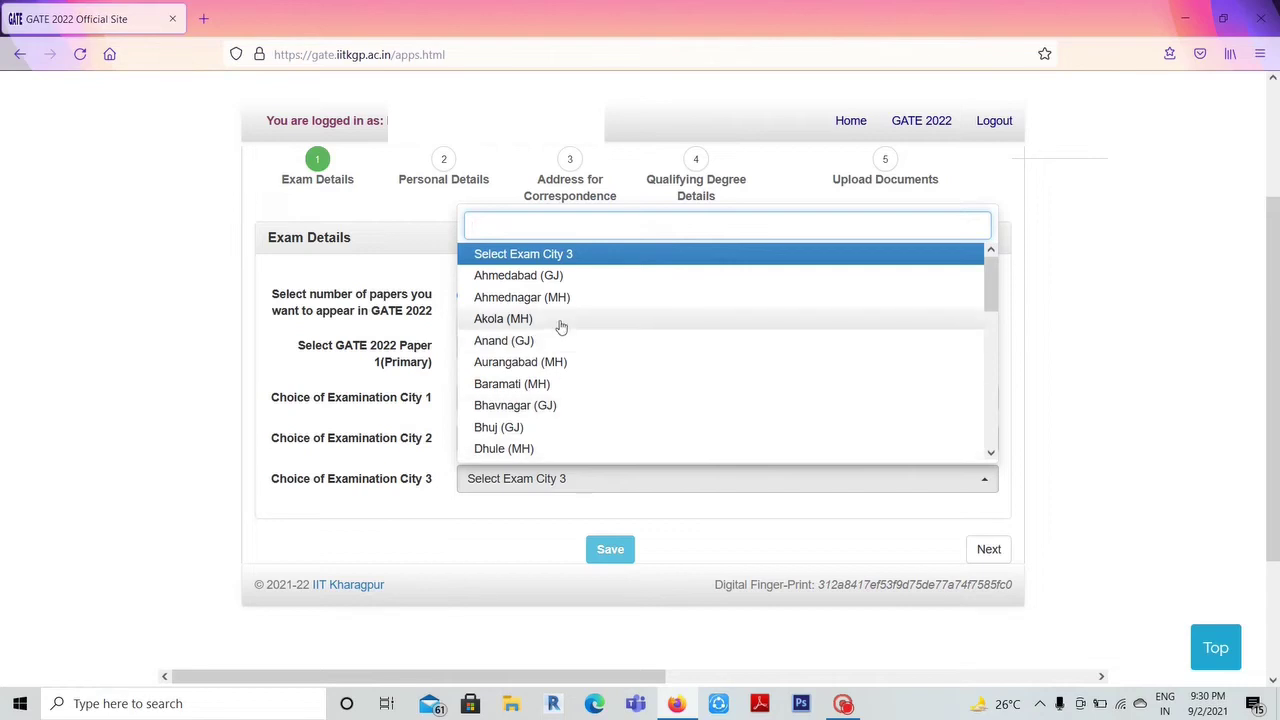
scroll(561, 327, down, 2)
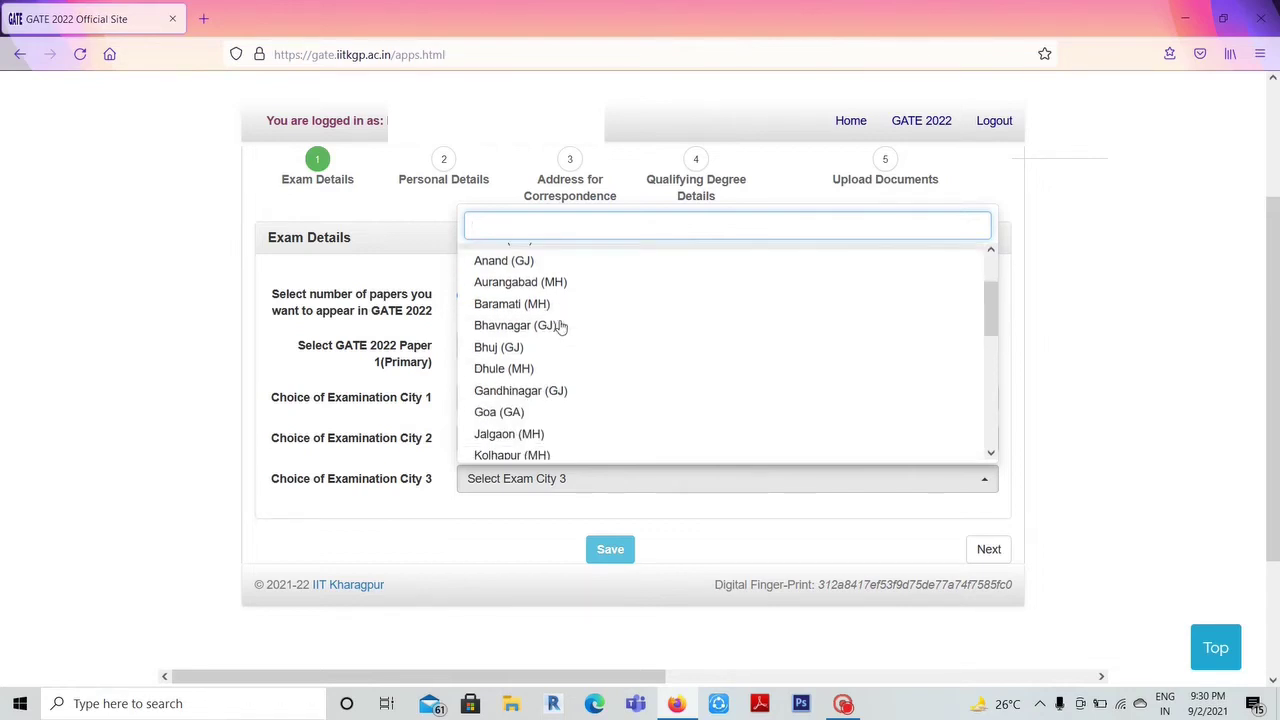
scroll(561, 327, down, 2)
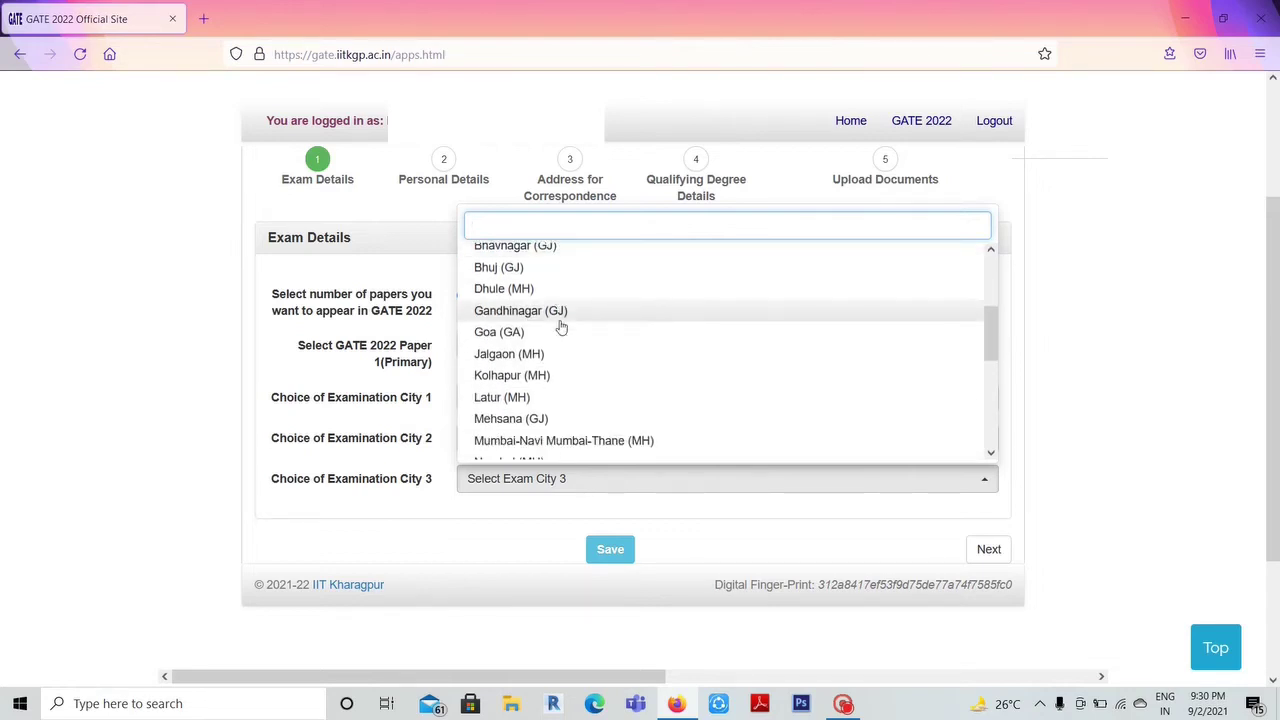
scroll(561, 327, up, 4)
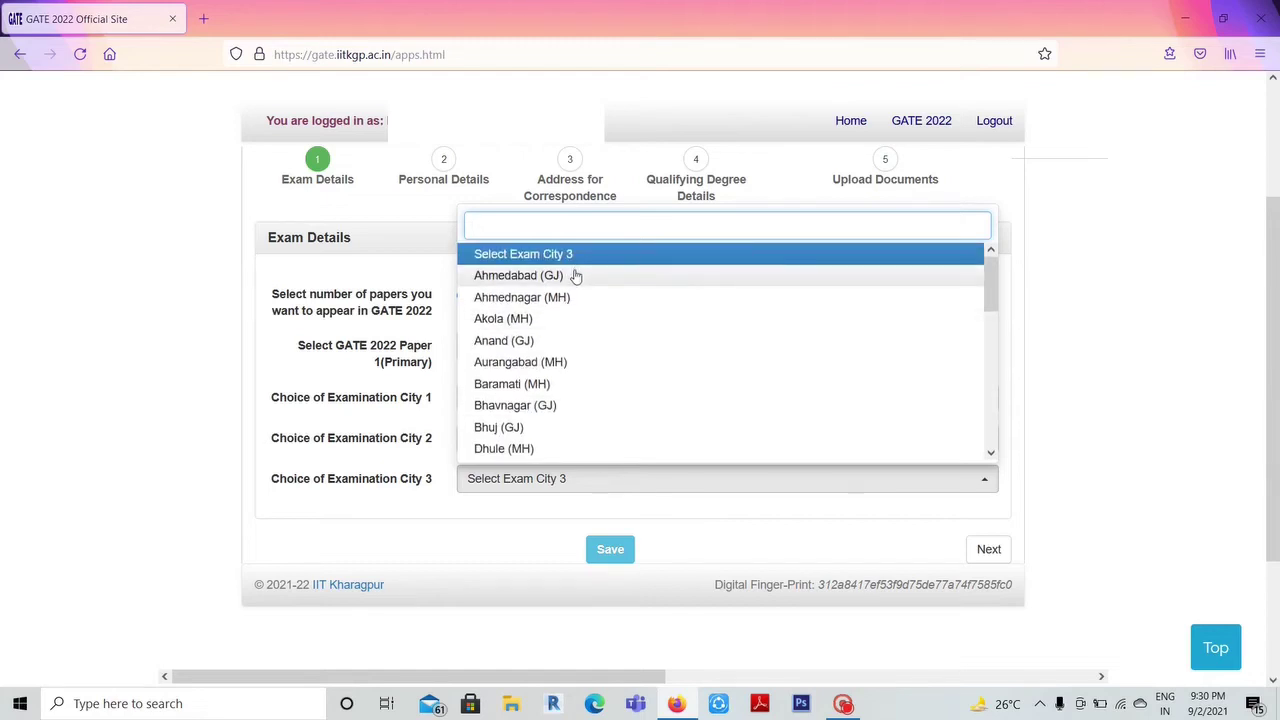
click(564, 320)
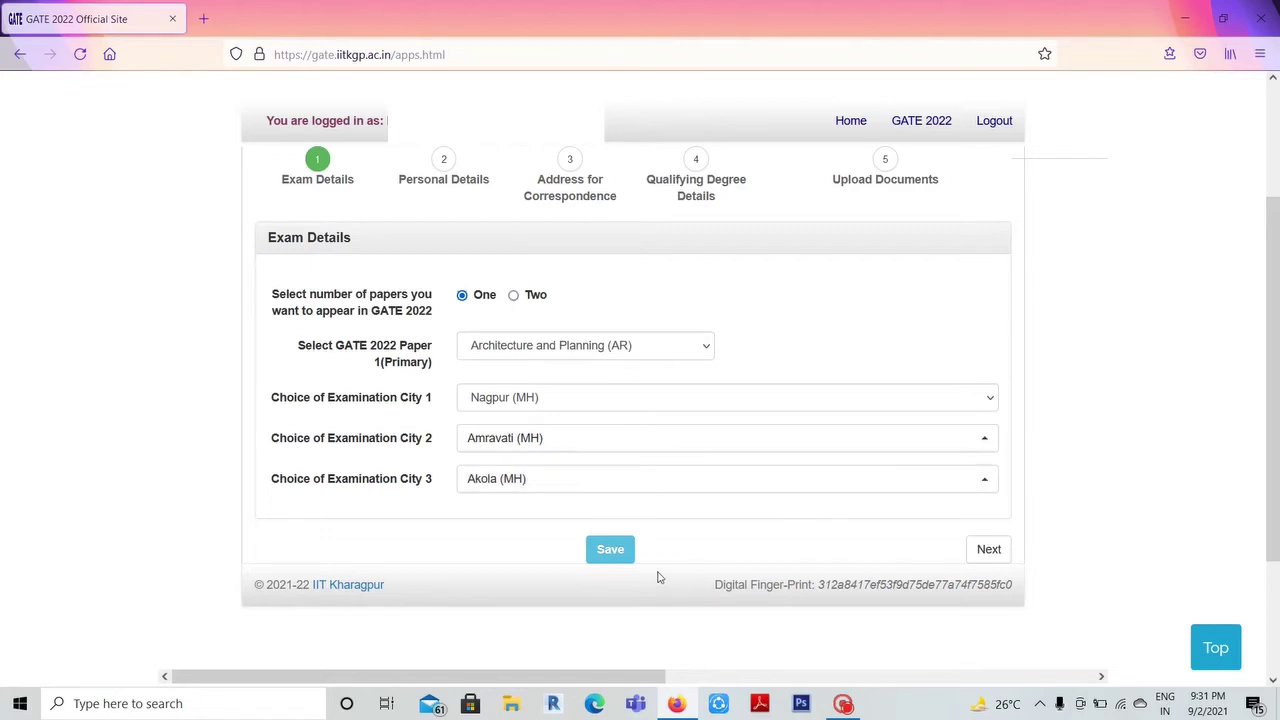
click(608, 550)
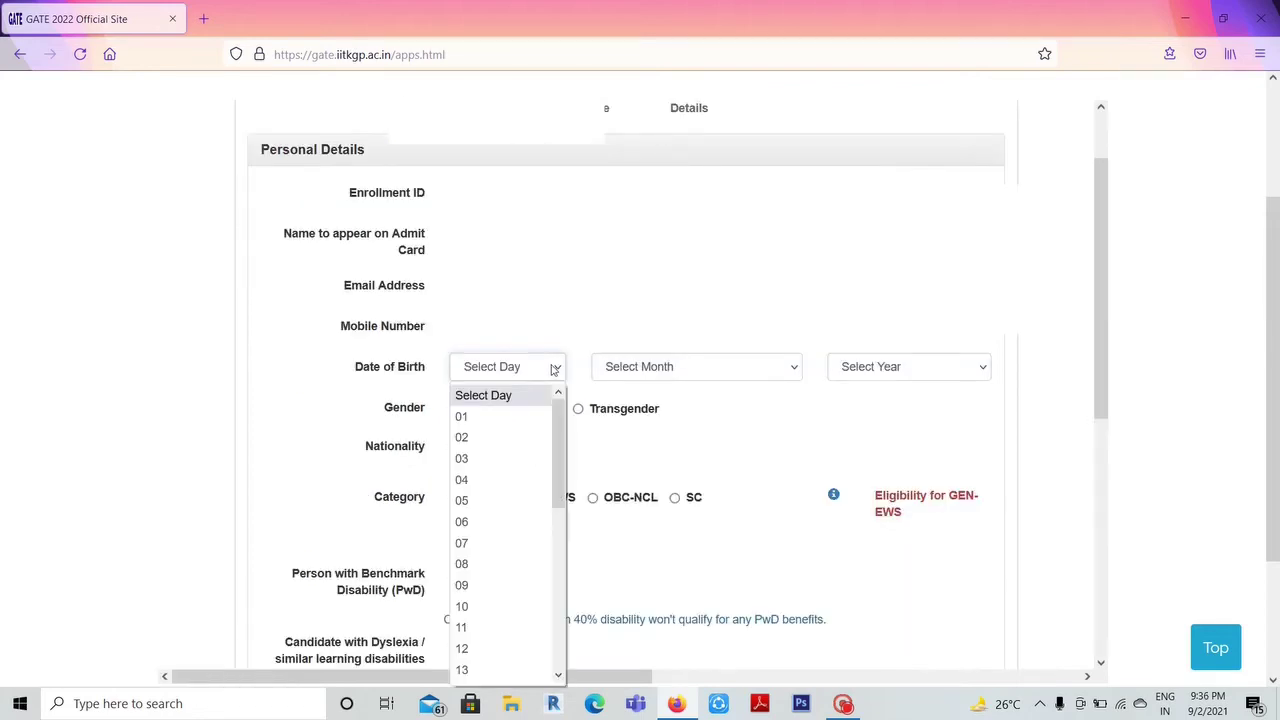
- Set the date of birth to 12 October 1998 and confirm it
scroll(503, 600, down, 2)
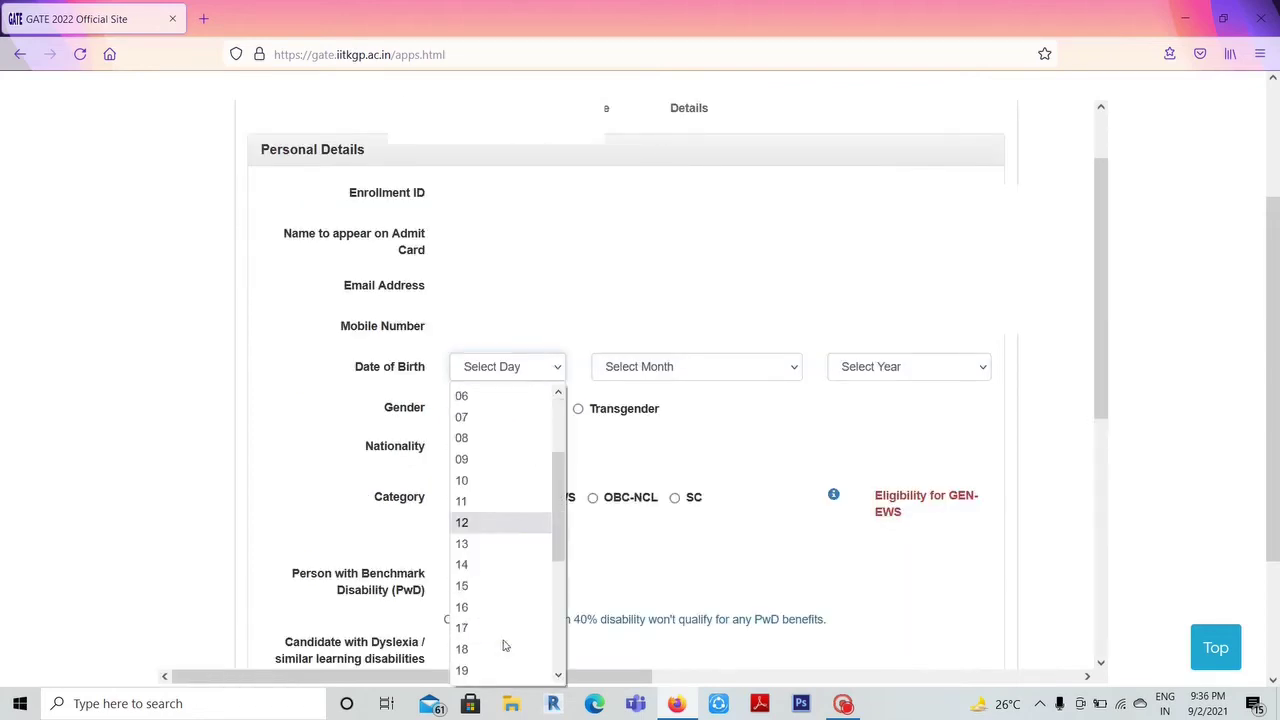
click(473, 521)
click(666, 368)
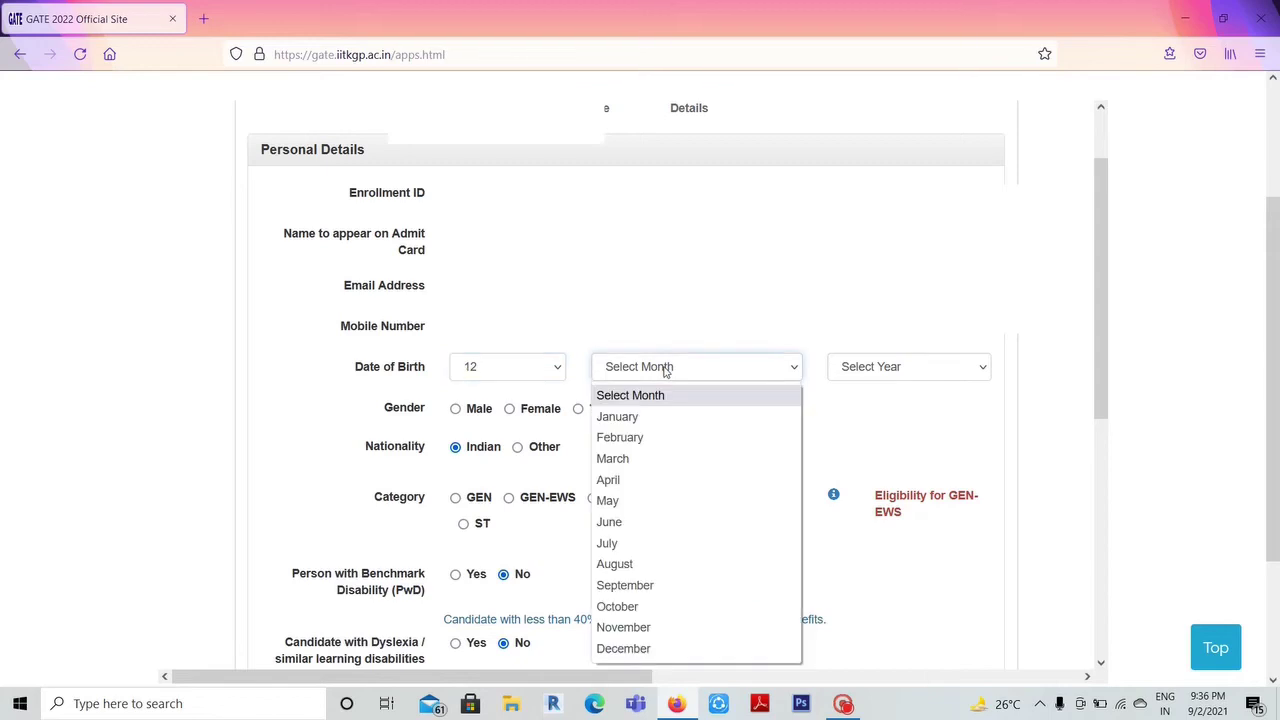
click(668, 604)
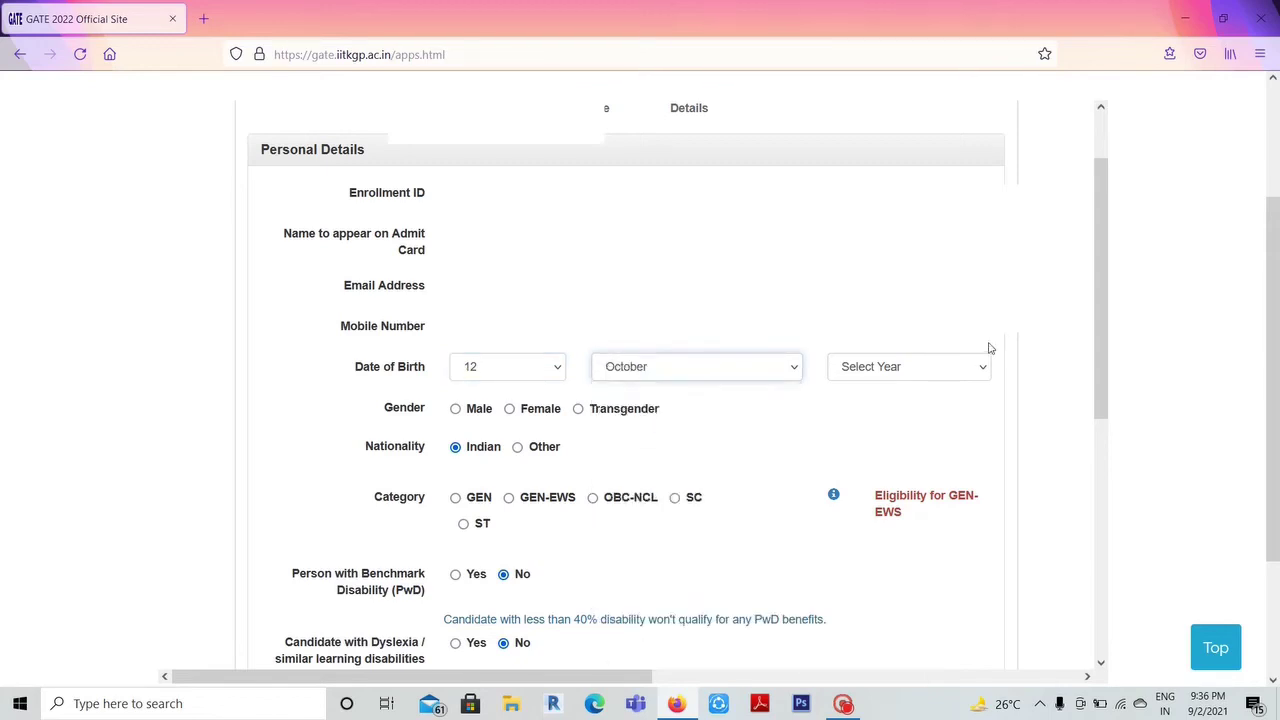
click(977, 375)
scroll(860, 540, down, 2)
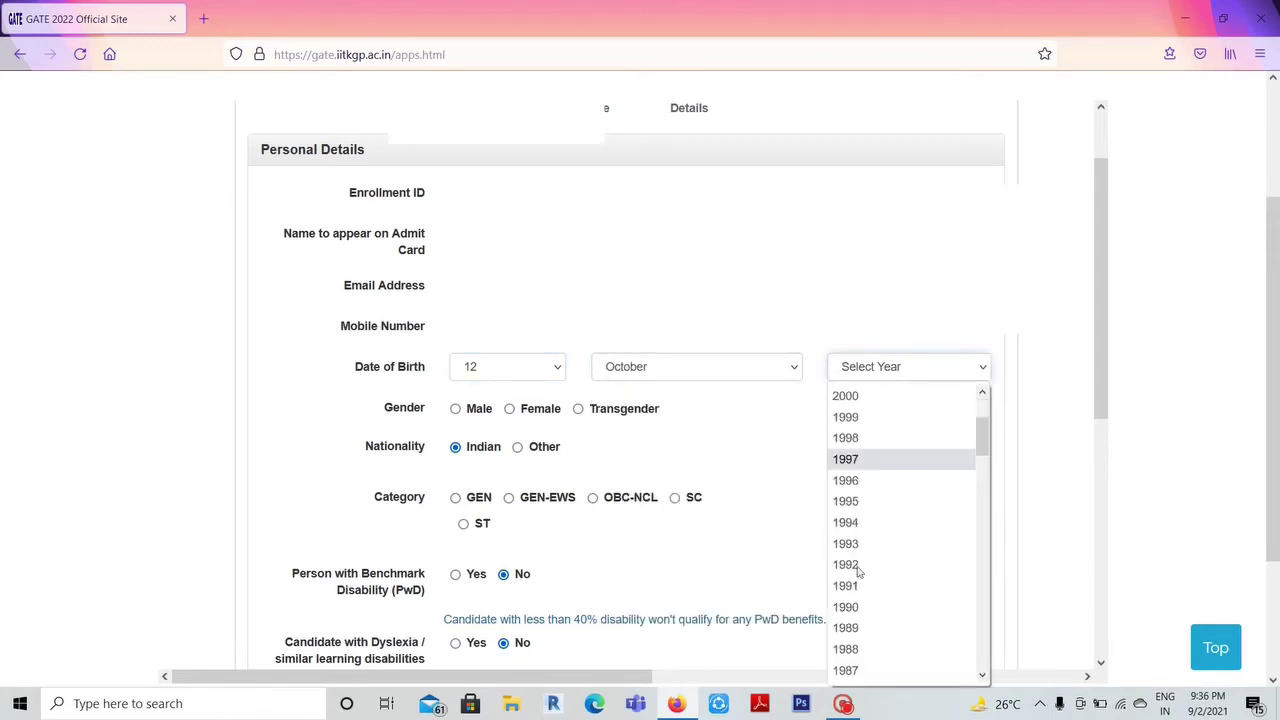
click(863, 440)
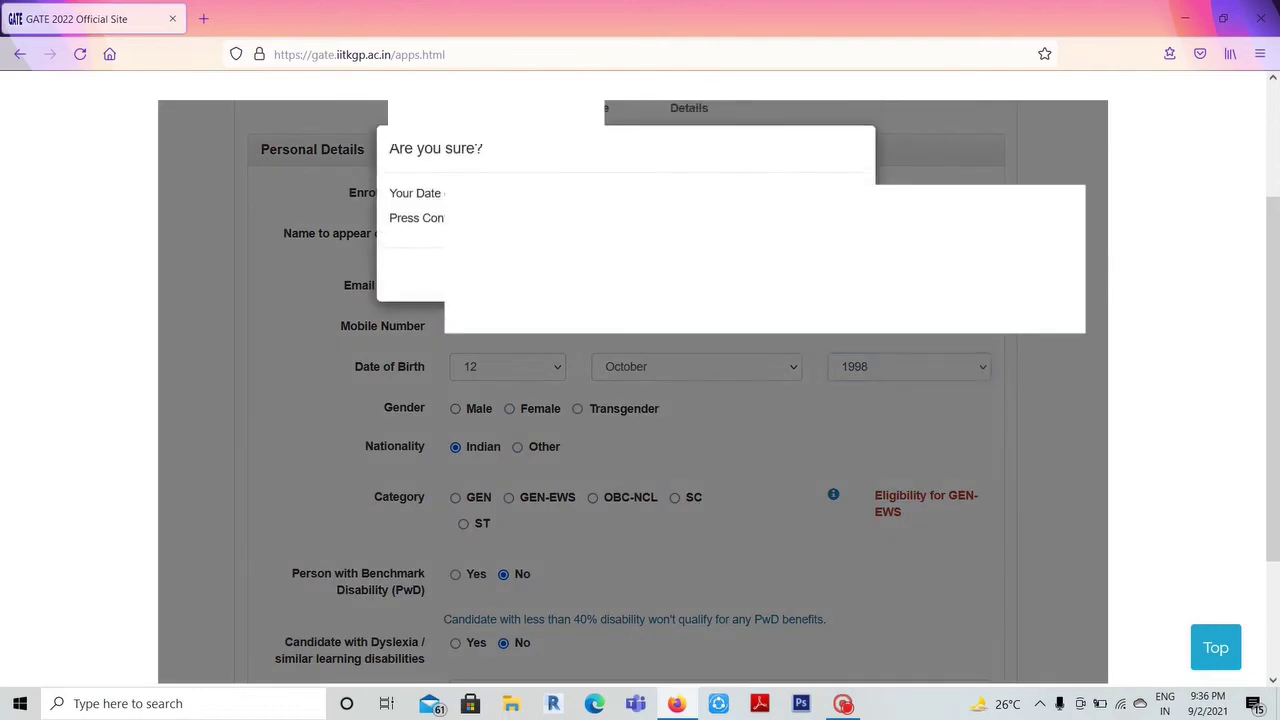
key(Return)
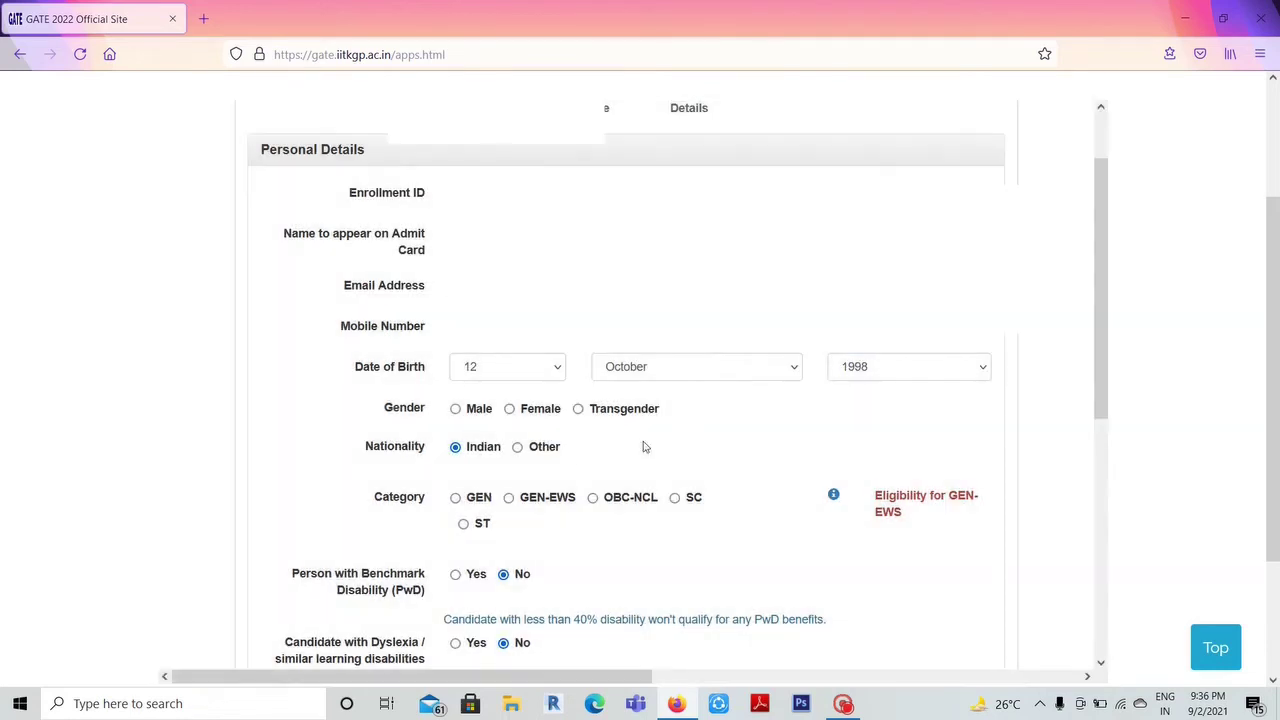
- Set gender to Female and fill in the photo ID number and parent's mobile number
click(509, 412)
scroll(529, 415, down, 3)
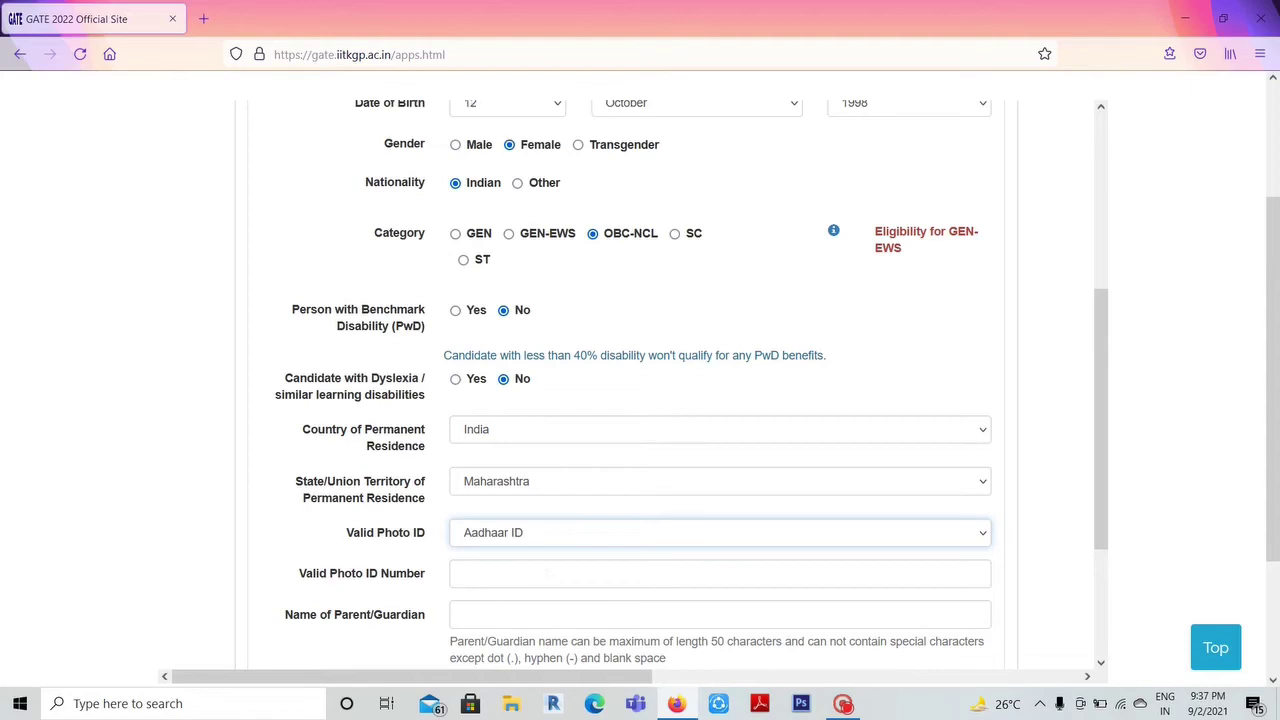
click(720, 573)
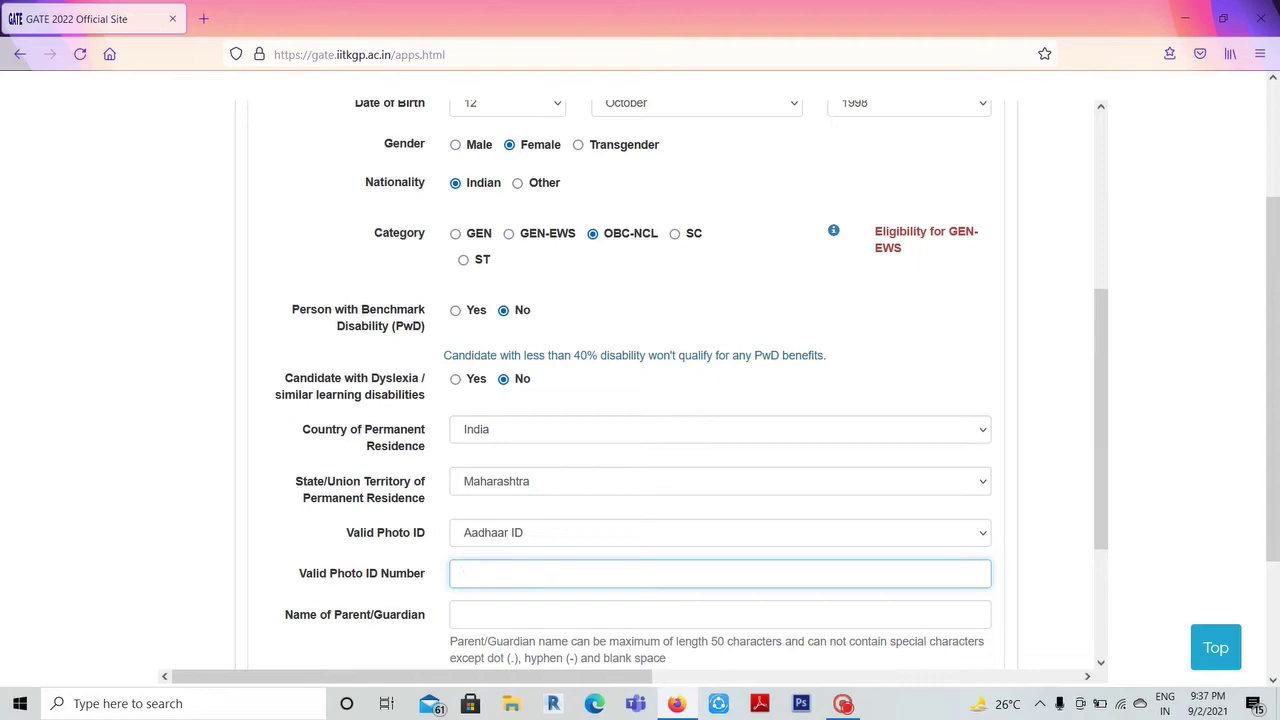
scroll(466, 537, down, 3)
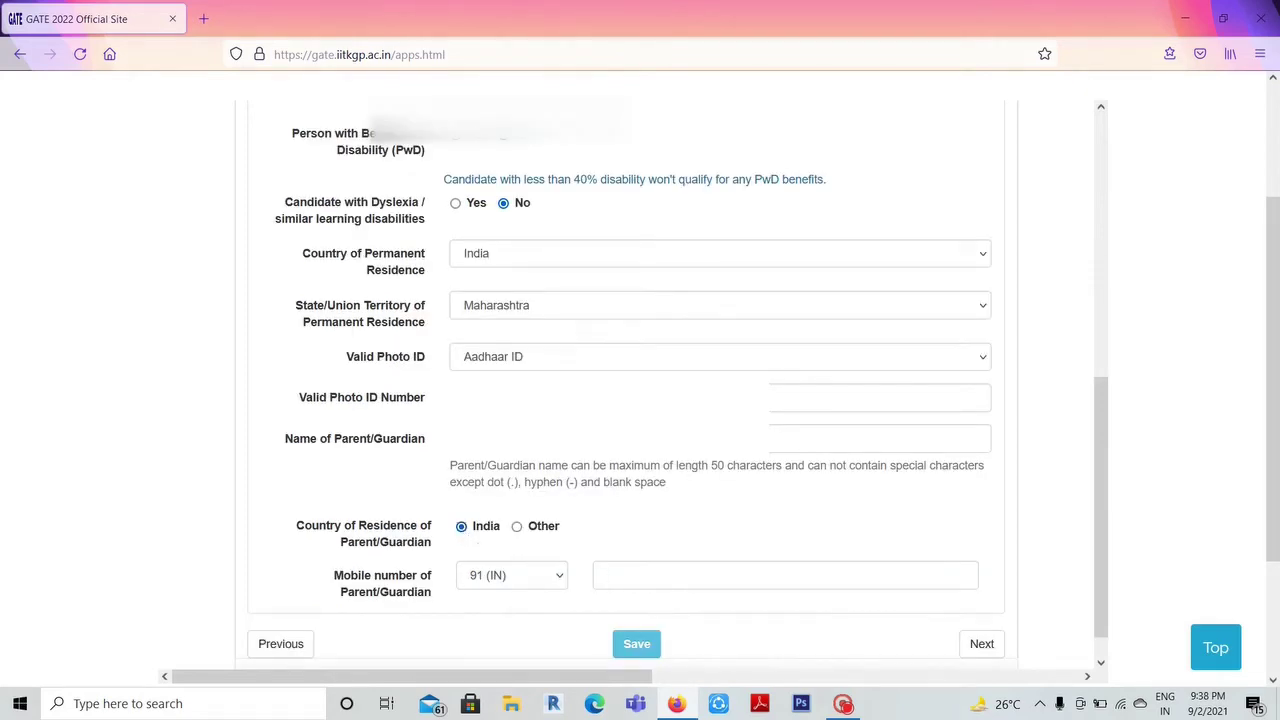
click(605, 575)
text(9)
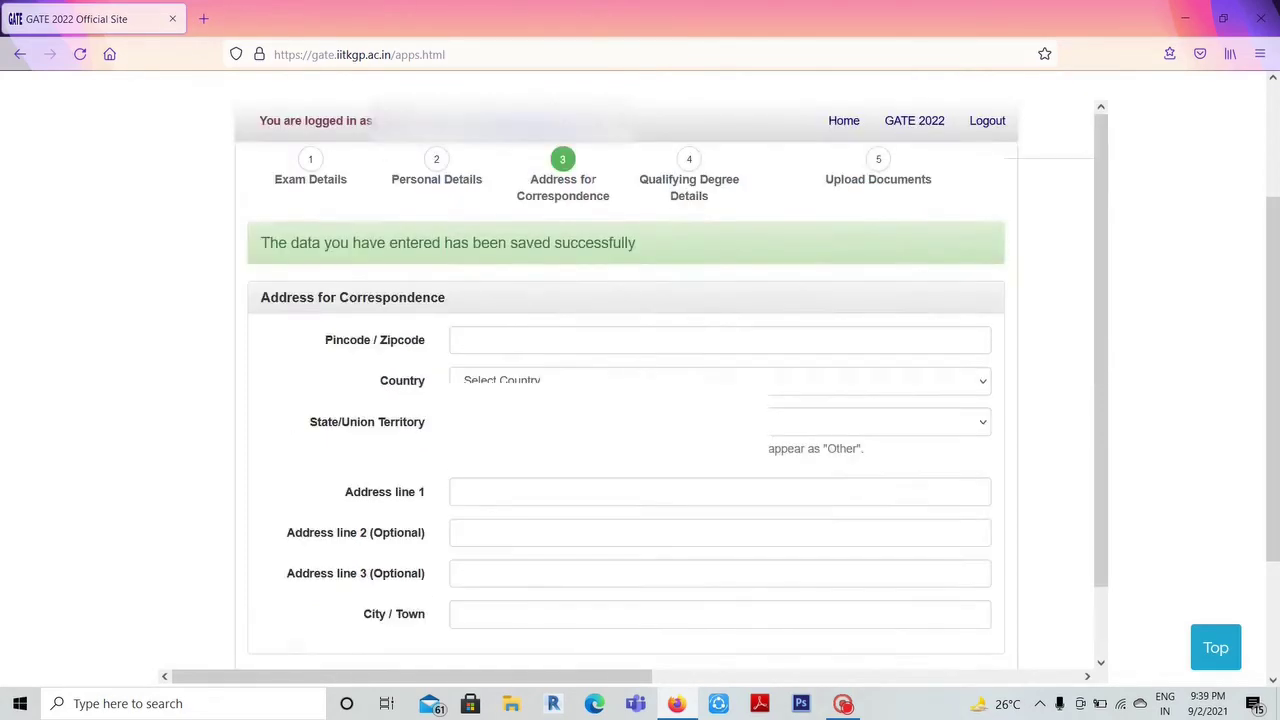
- Enter the correspondence pincode and set country India and state Maharashtra
click(570, 281)
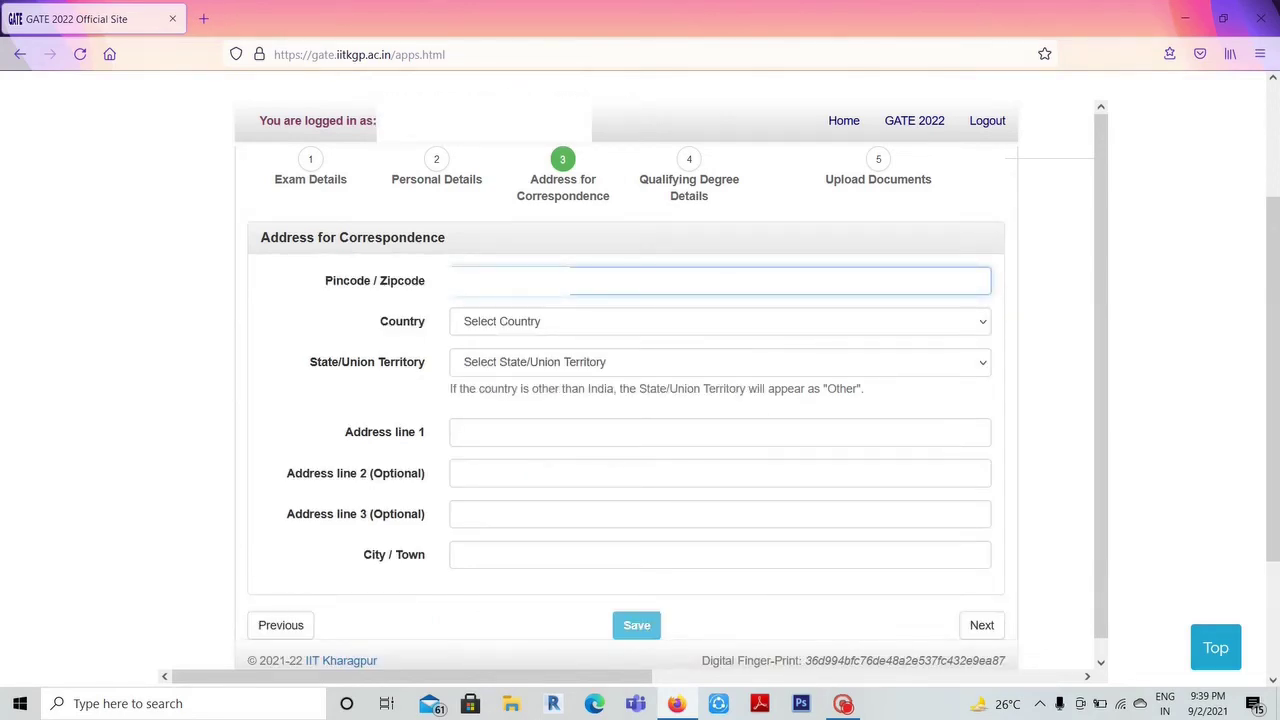
click(570, 330)
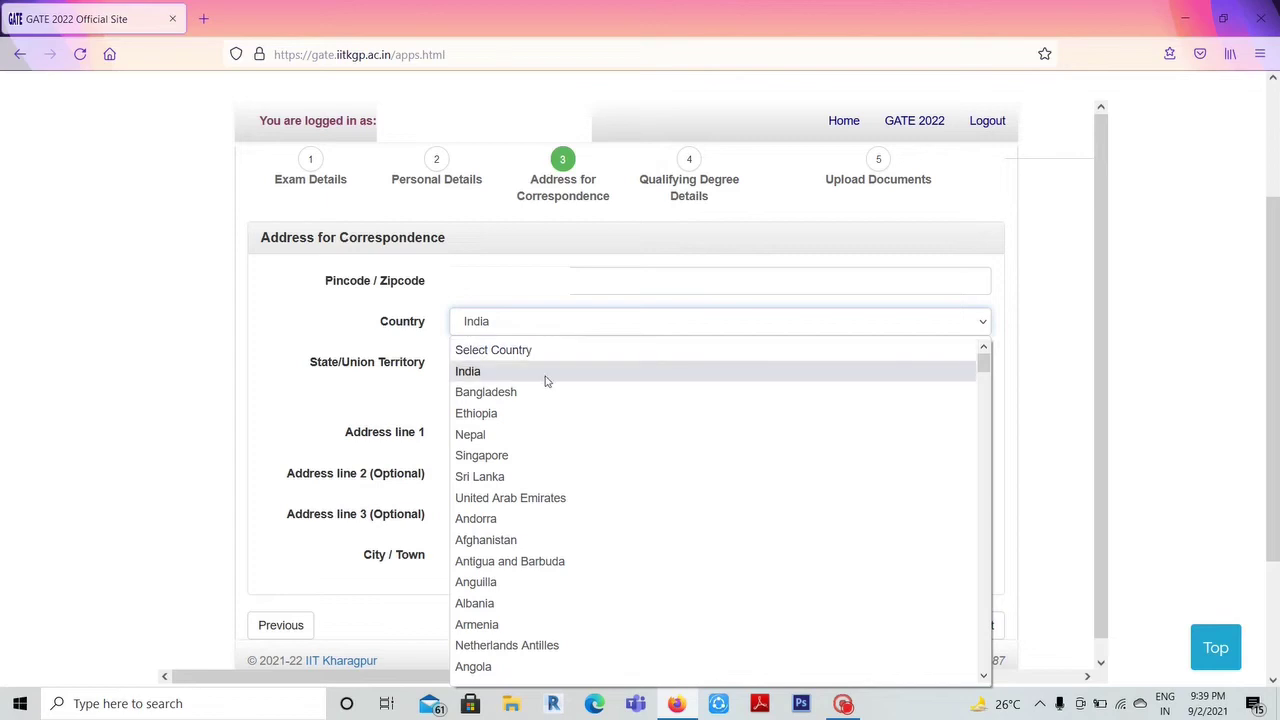
click(547, 379)
click(571, 363)
key(m)
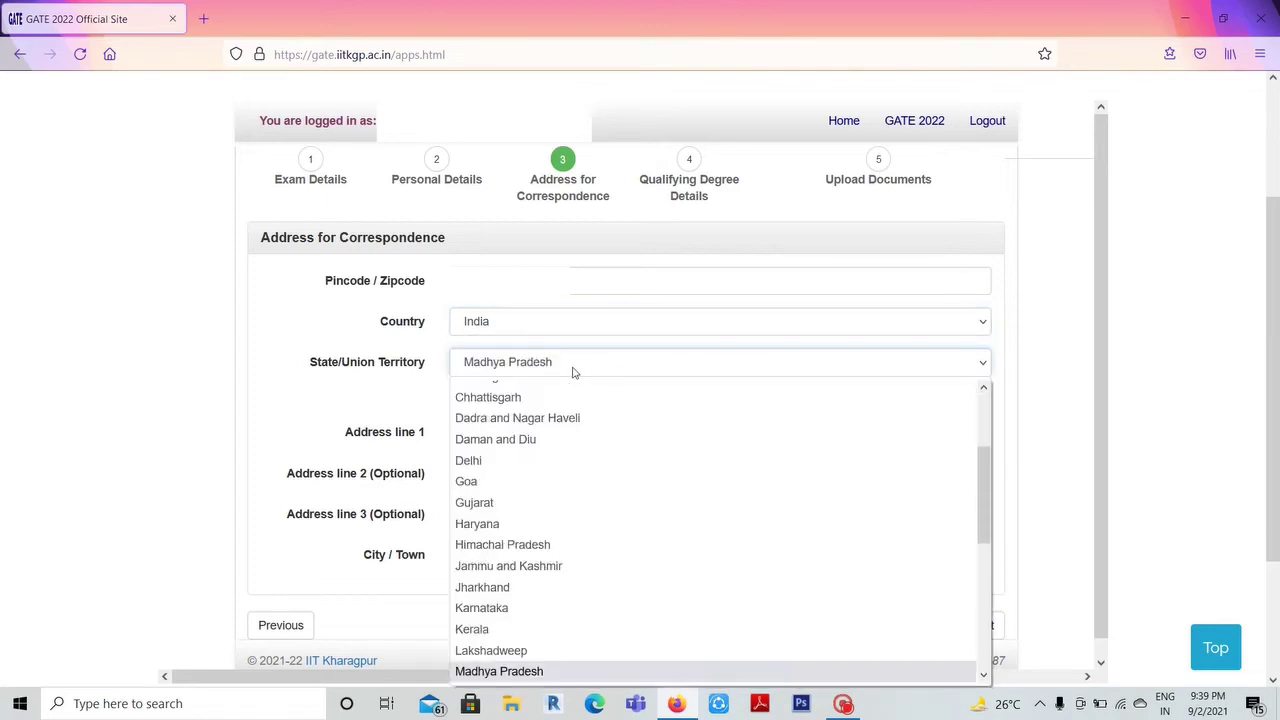
key(m)
key(Return)
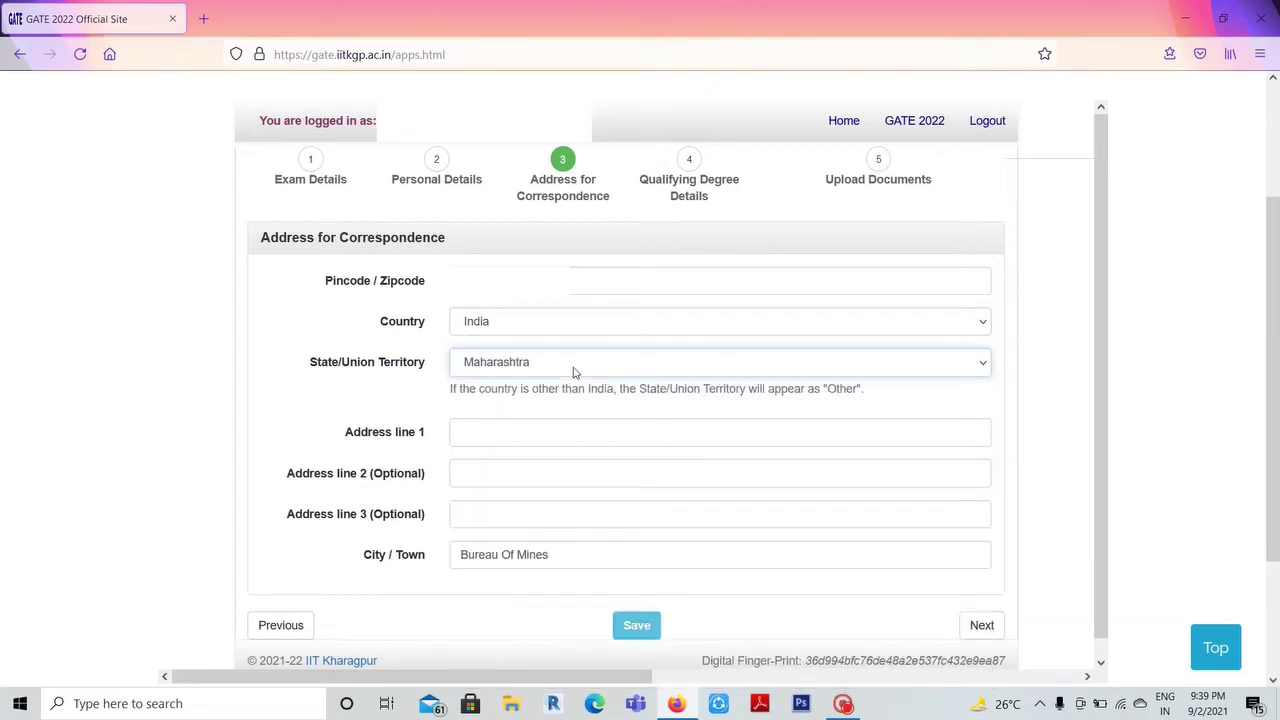
- Fill in the correspondence address line and the city, Bureau Of Mines
click(460, 432)
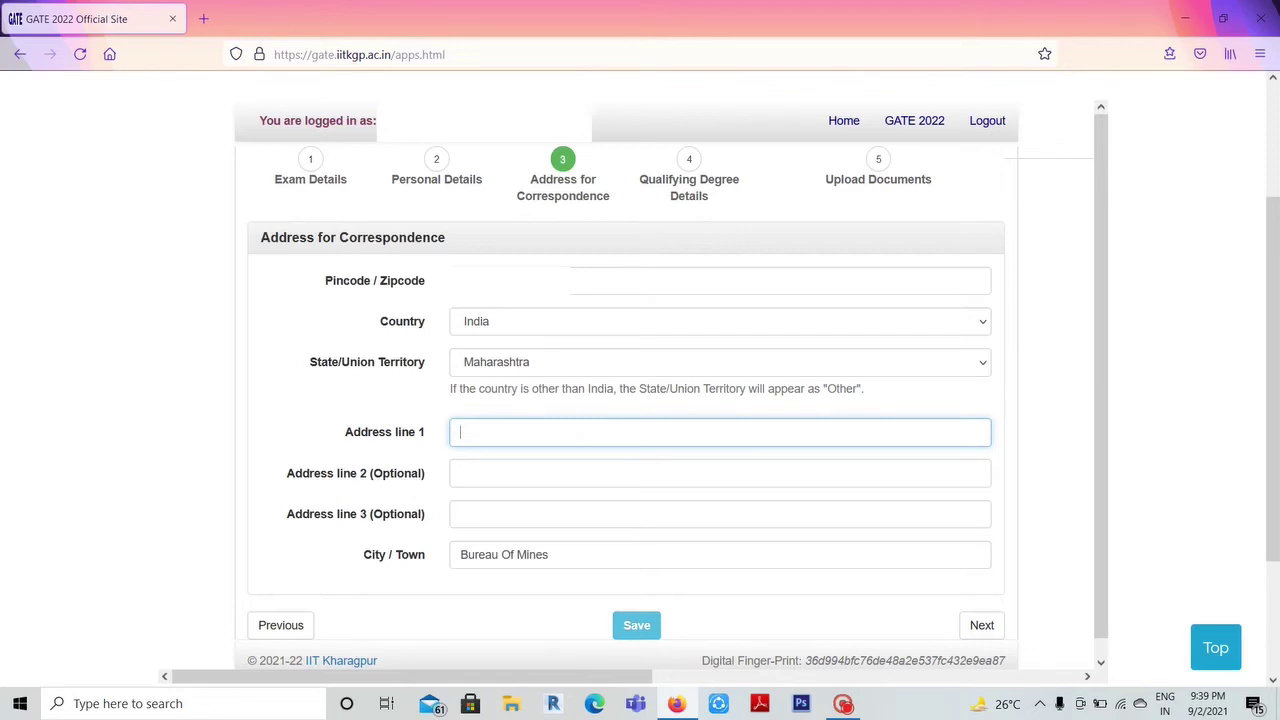
click(552, 554)
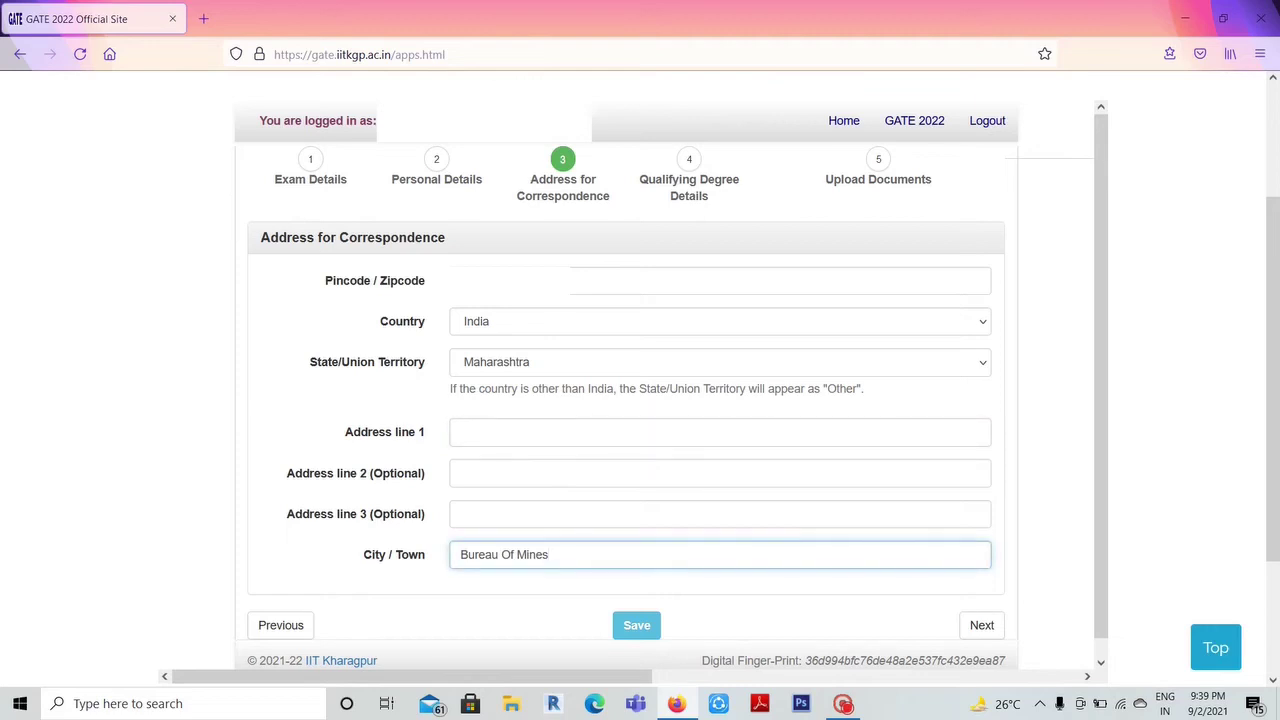
click(460, 432)
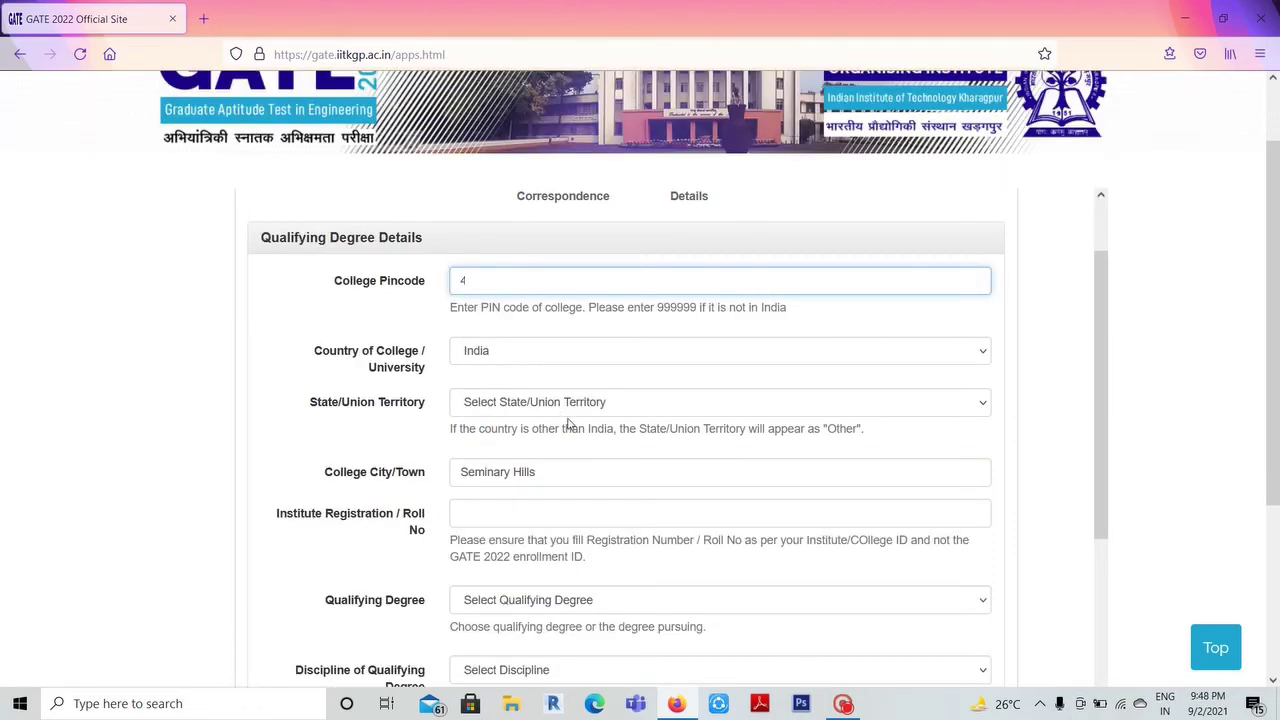
click(568, 424)
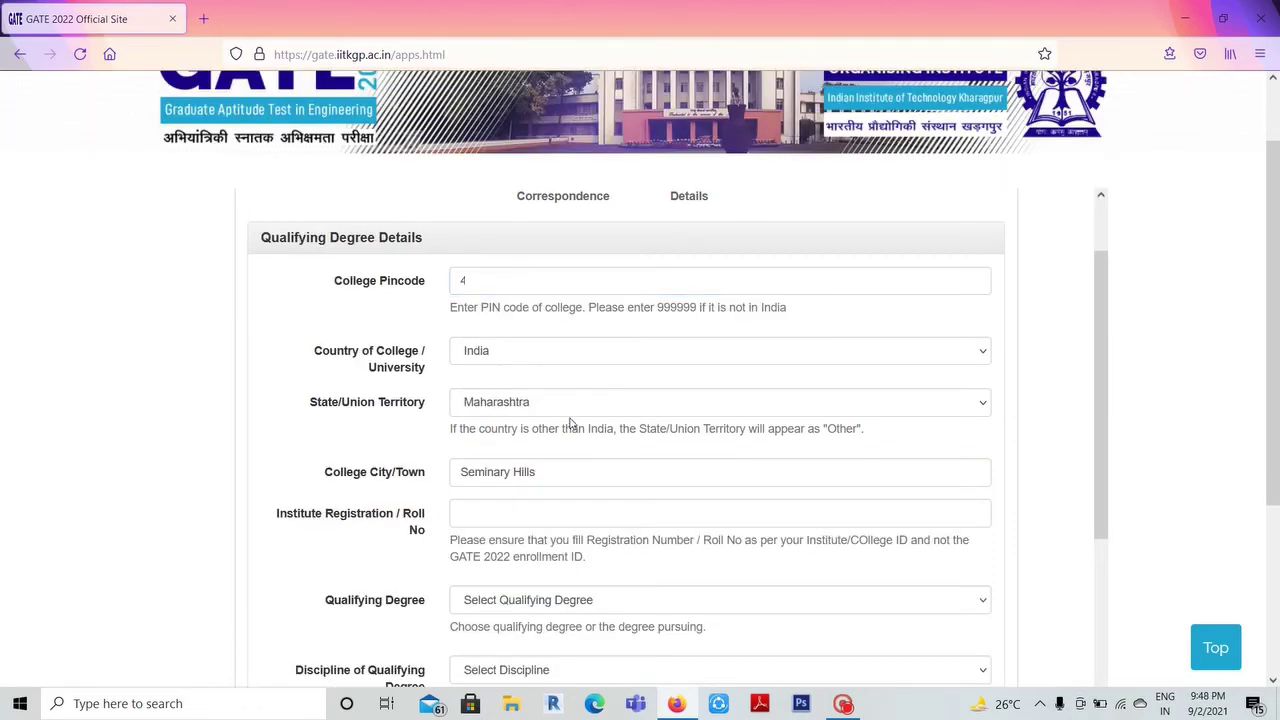
- Enter the institute registration number, mark the degree completed in 2021, and enter the university
scroll(640, 430, down, 2)
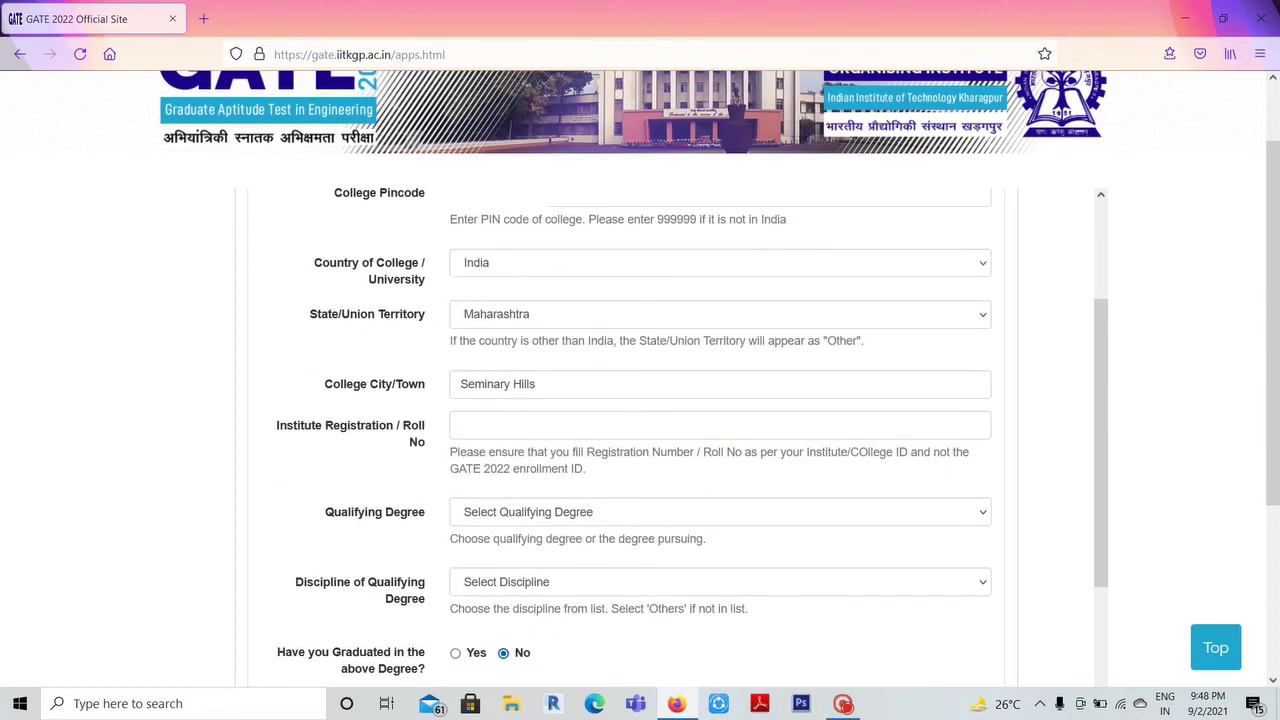
click(720, 425)
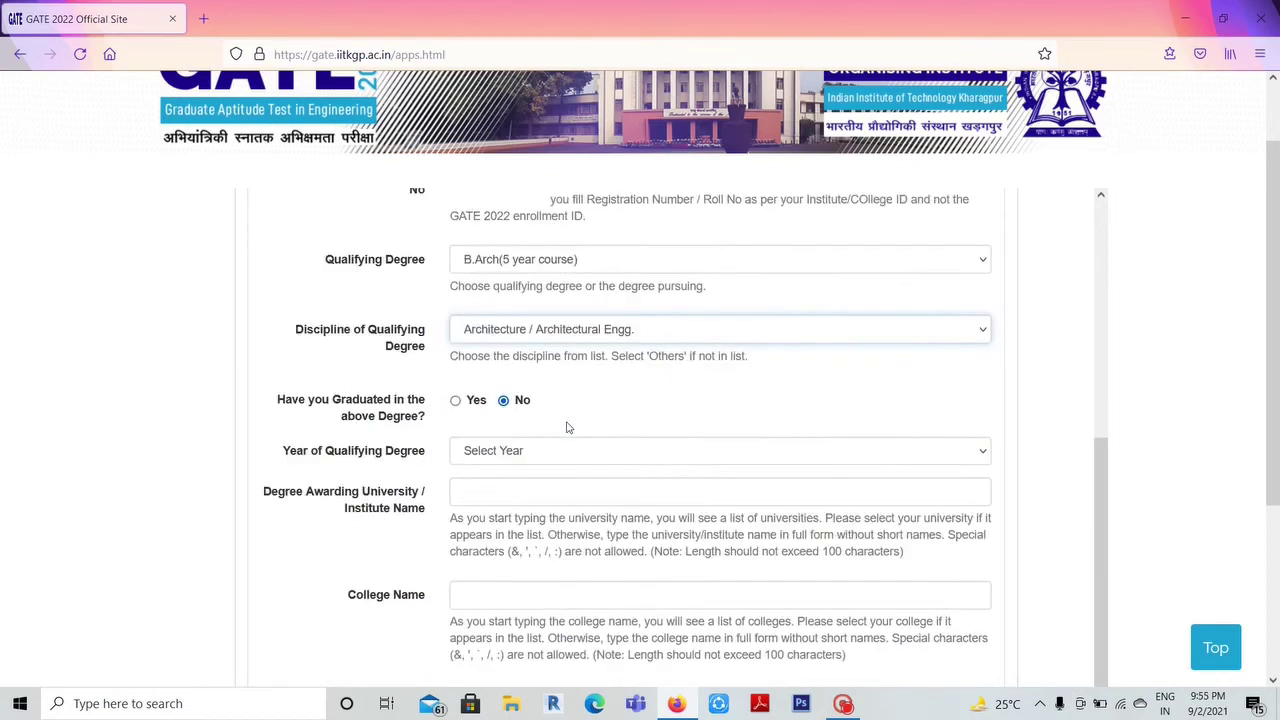
scroll(566, 425, down, 1)
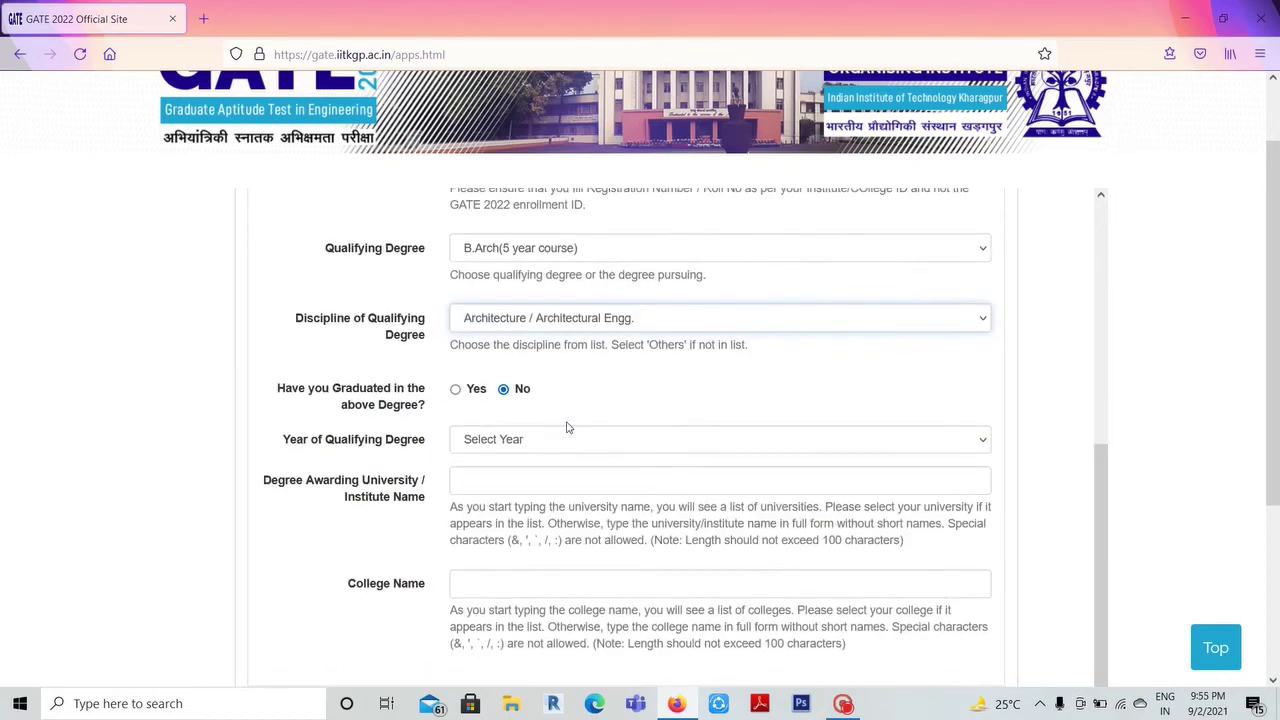
click(456, 390)
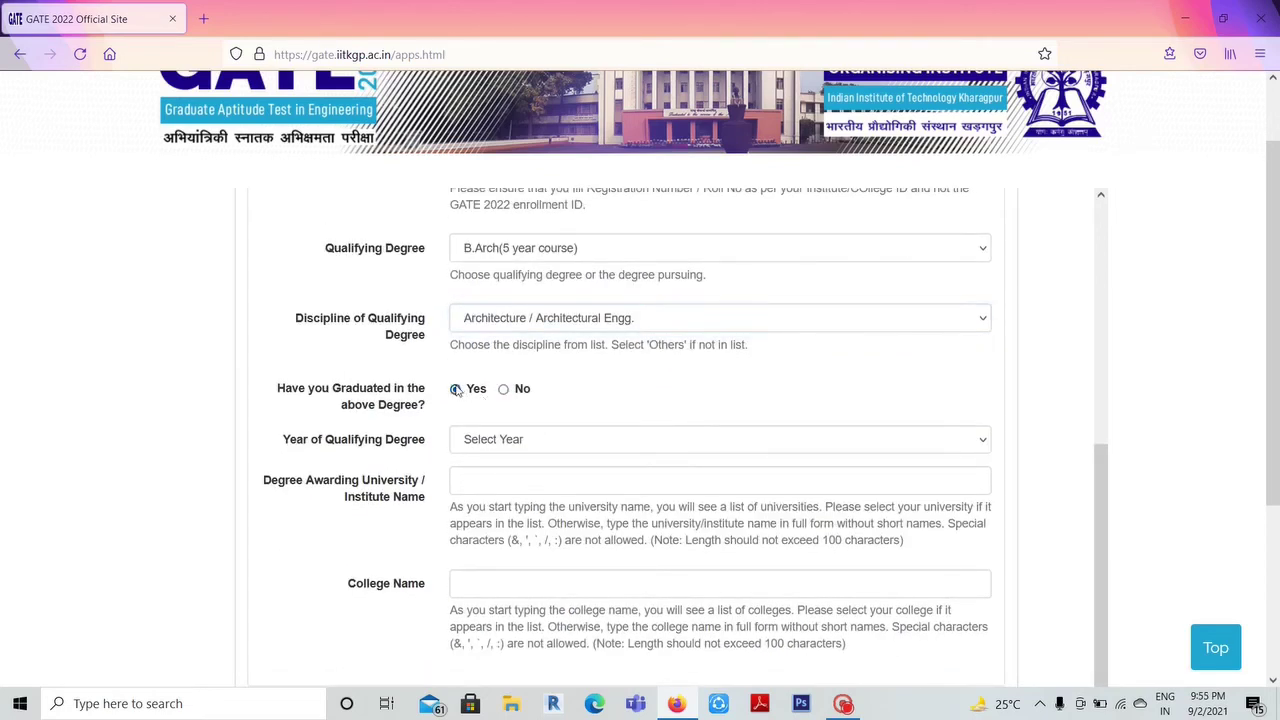
scroll(530, 407, down, 1)
click(534, 422)
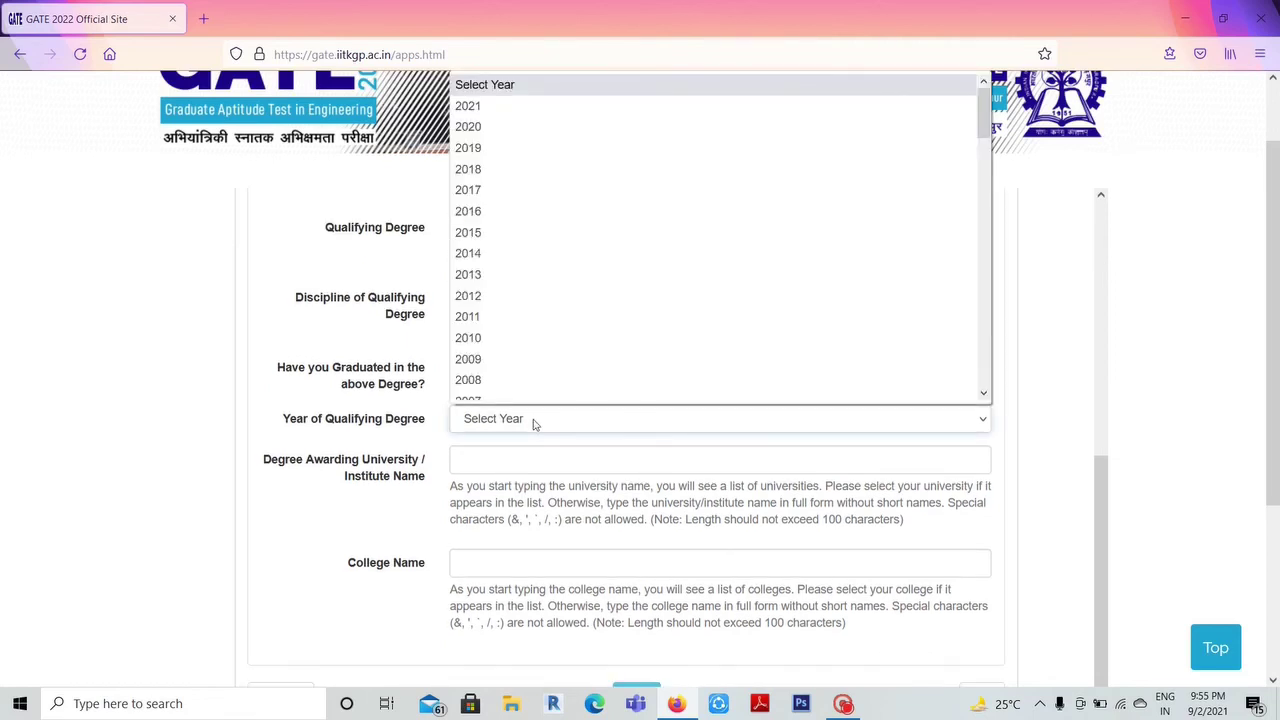
click(466, 105)
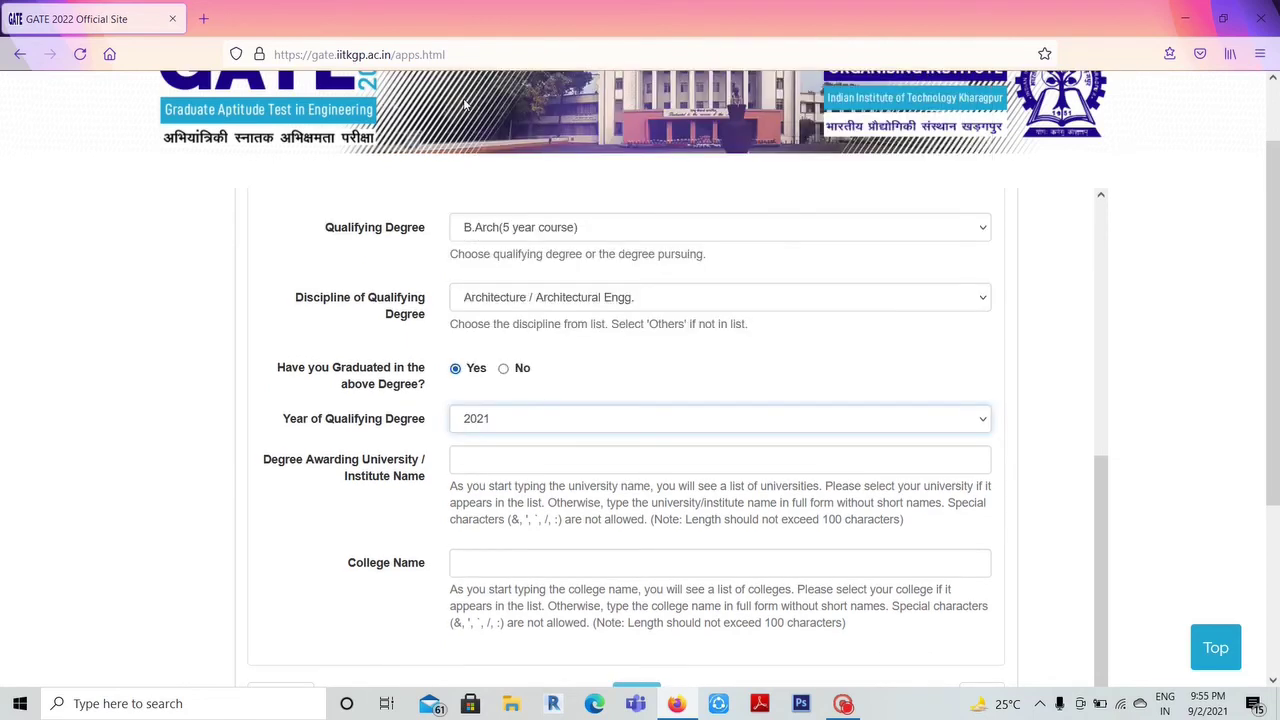
scroll(533, 460, down, 2)
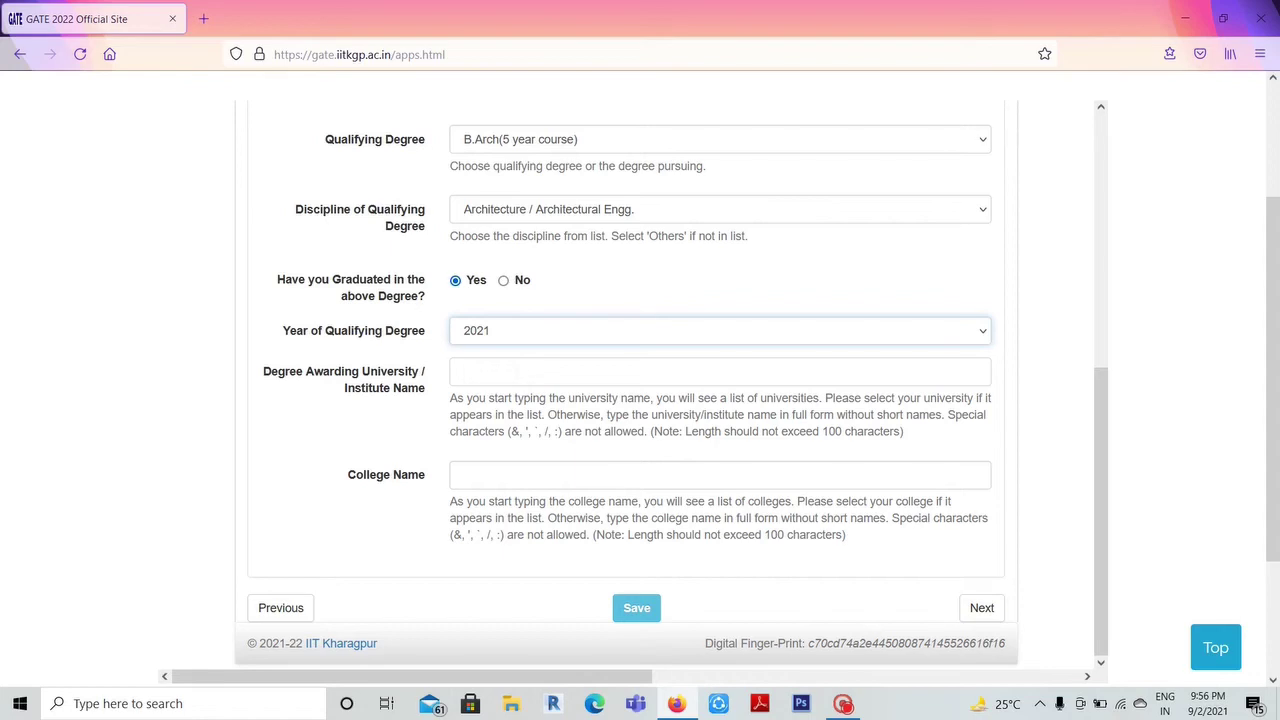
click(460, 371)
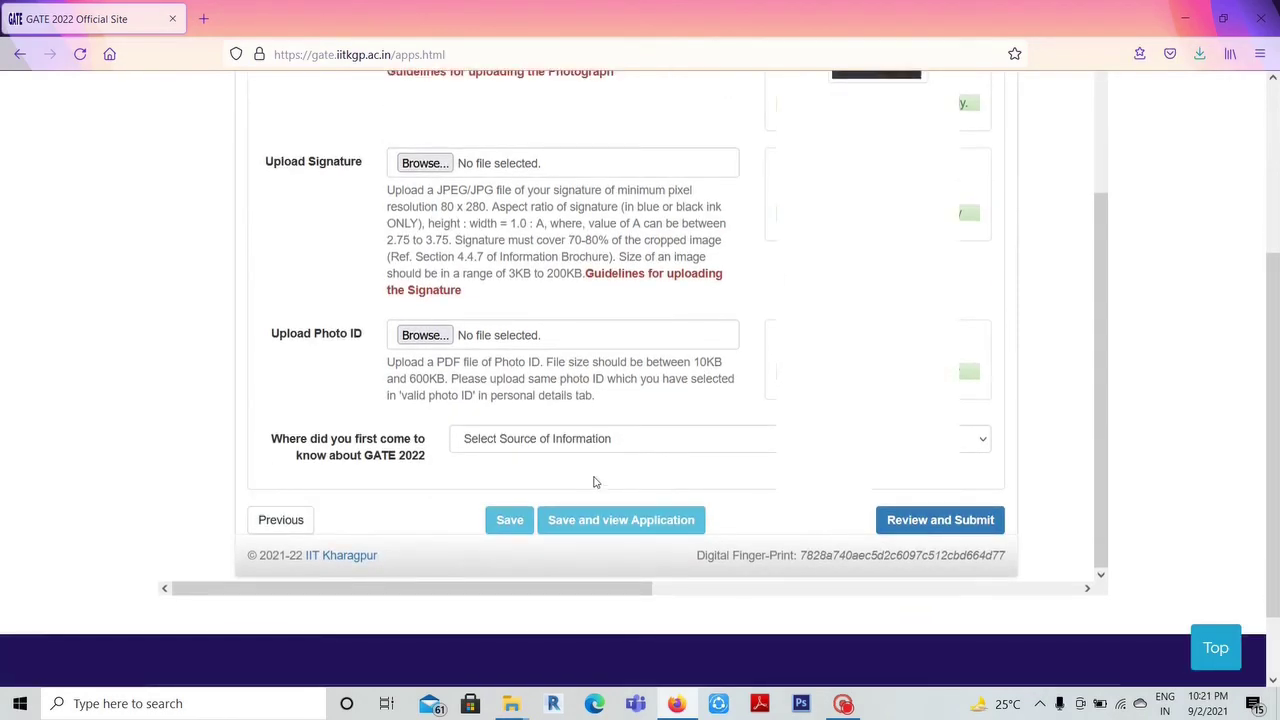
- Choose Internet Search as where the candidate first heard about GATE
click(611, 447)
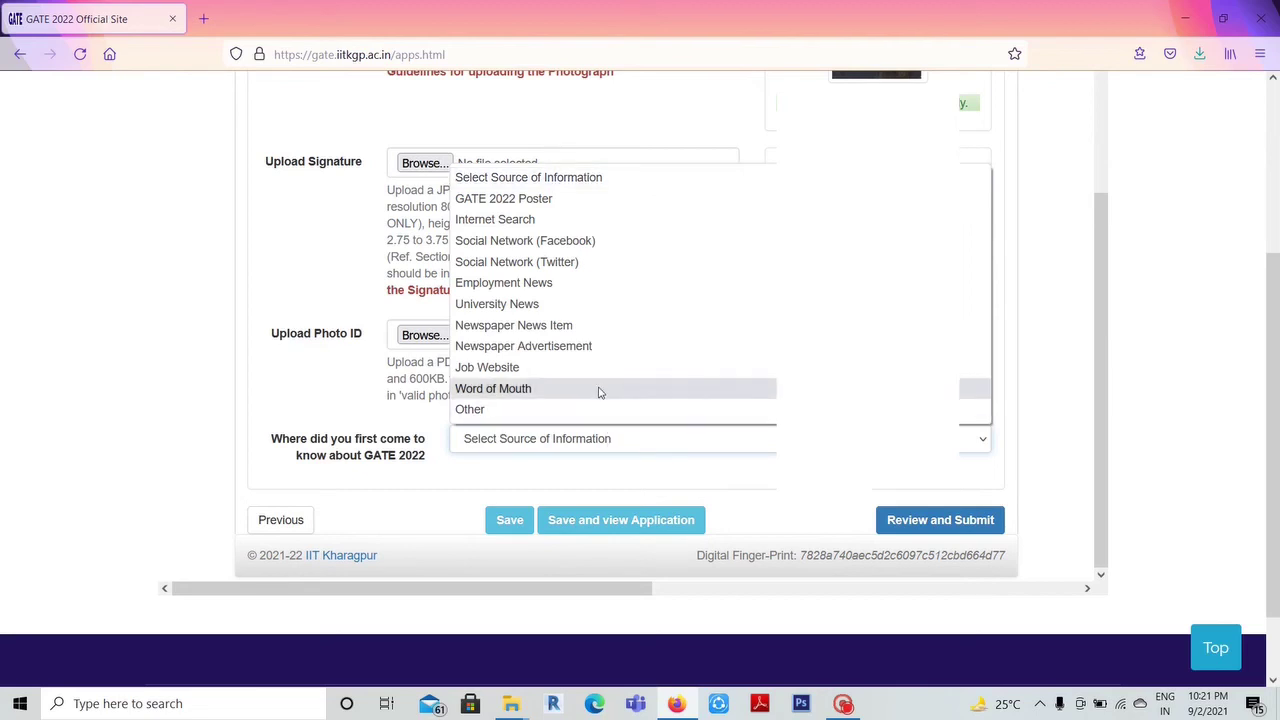
click(551, 221)
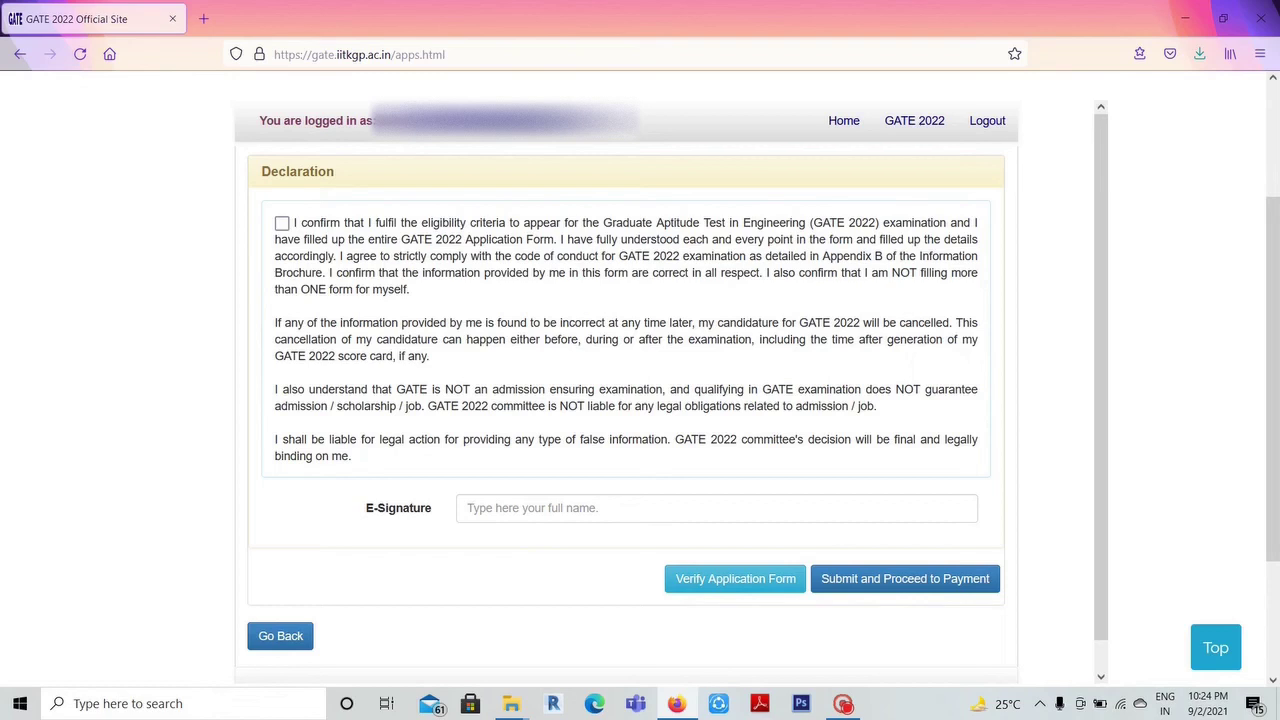
- Tick the checkbox confirming the eligibility declaration
click(282, 222)
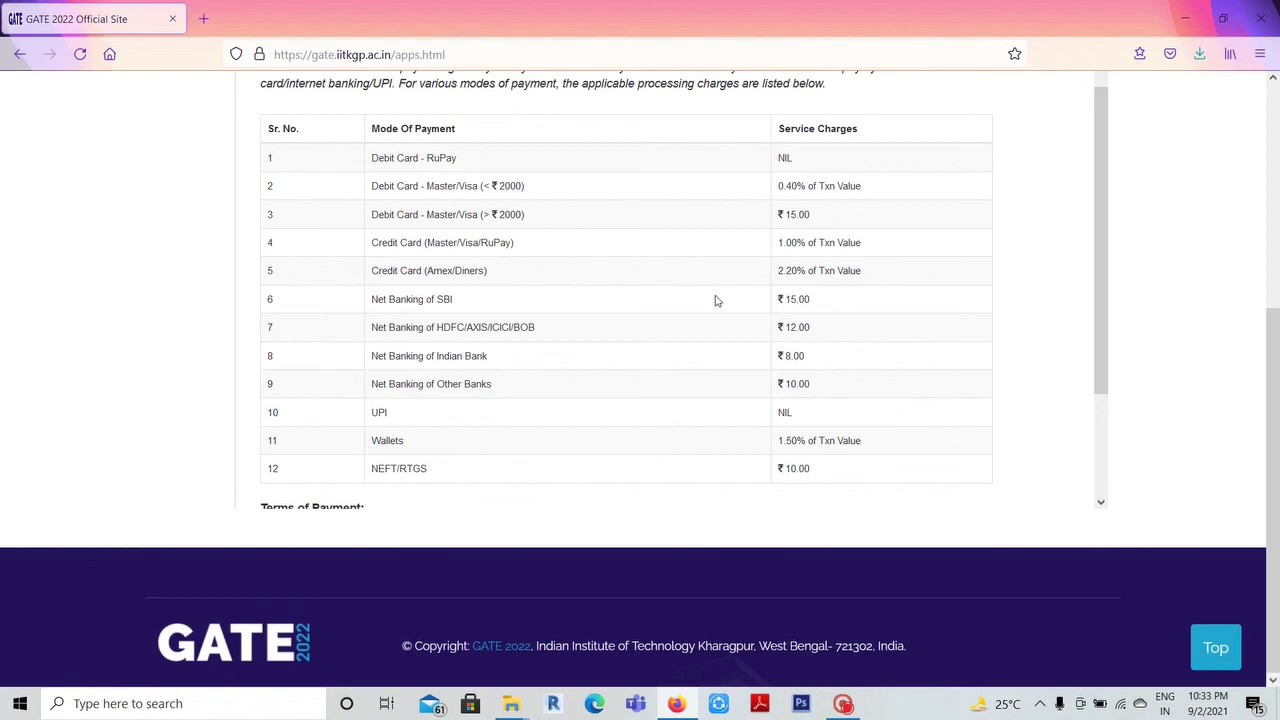
- Start payment from the service-charges page, with the arithmetic check answered as 3
scroll(743, 246, down, 3)
click(647, 452)
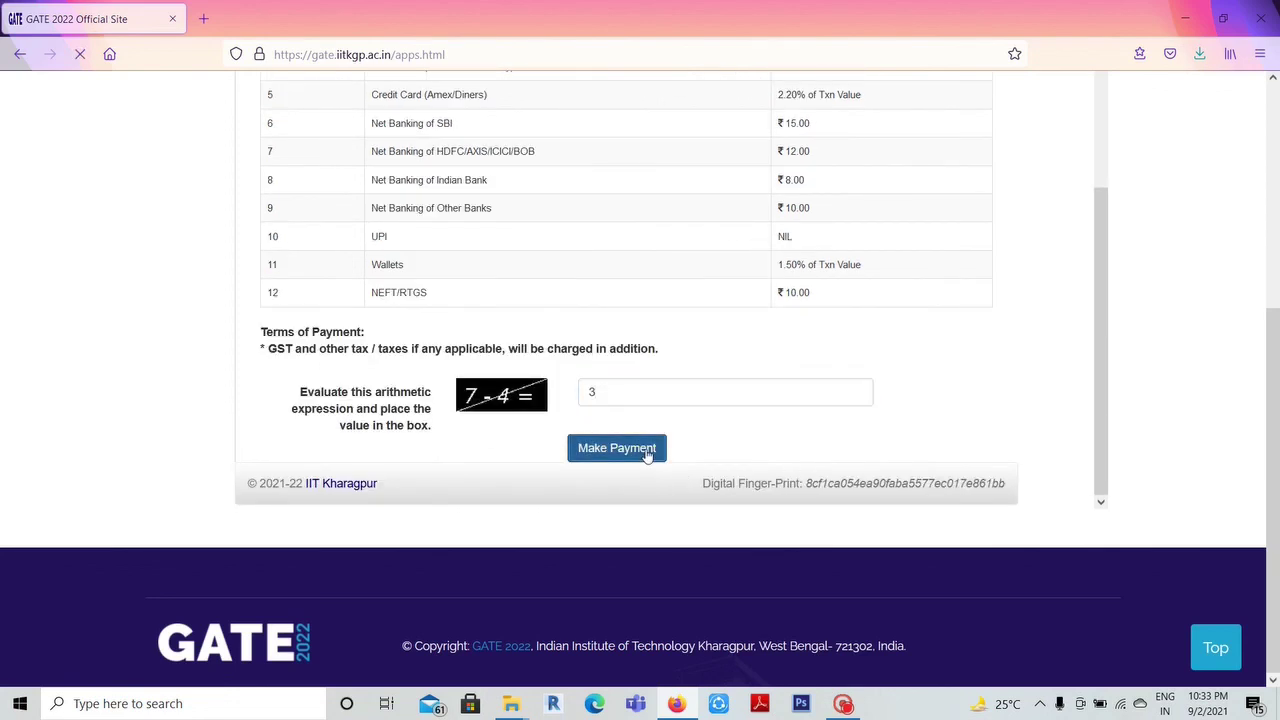